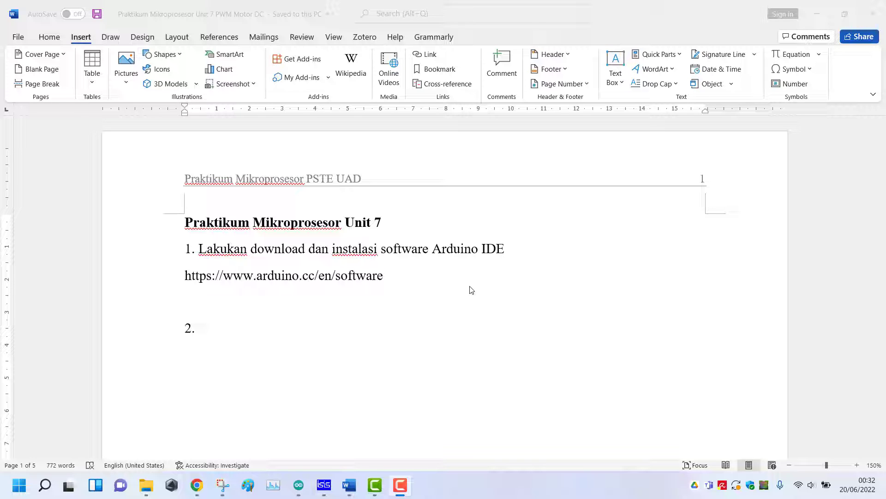
Look through the Unit 7 practicum document from the PWM theory to the Proteus simulation design, and return to the first page
scroll(522, 326, down, 15)
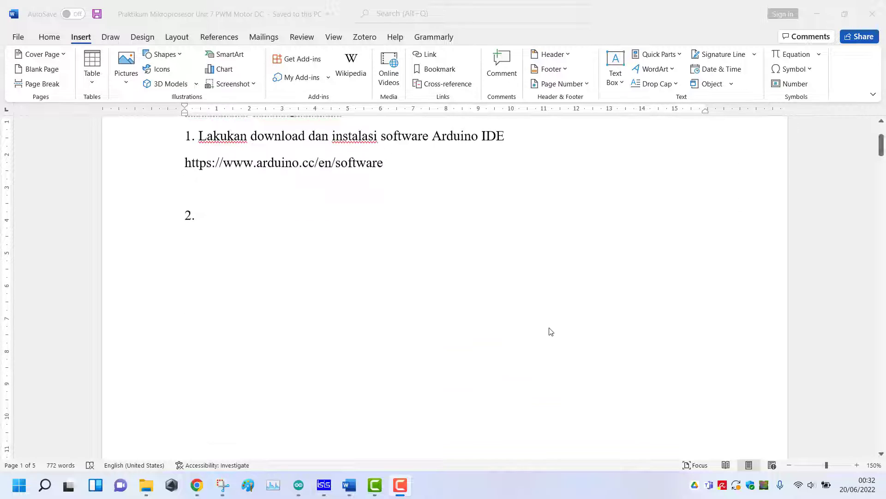
scroll(550, 328, down, 1)
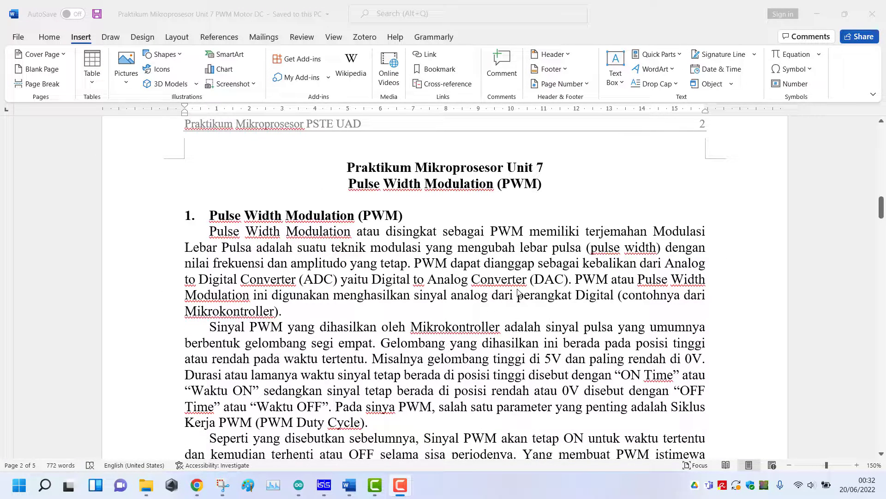
scroll(517, 290, down, 15)
scroll(529, 291, down, 15)
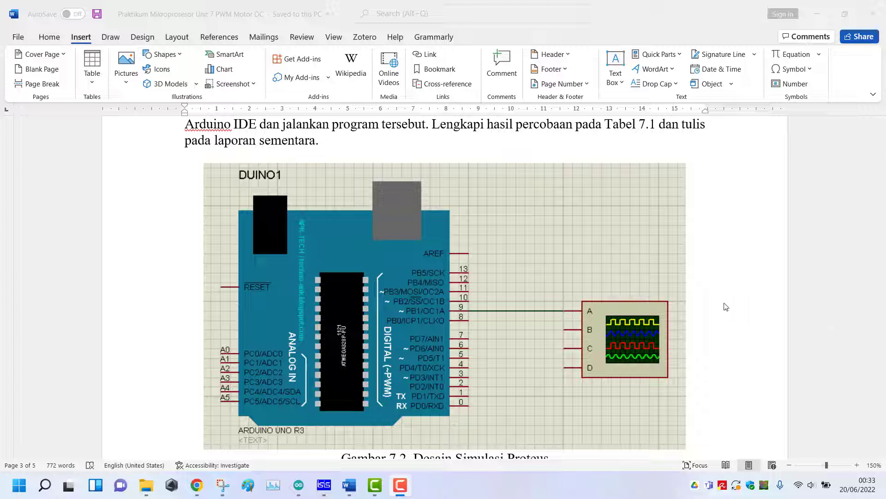
scroll(795, 303, up, 5)
drag(882, 292, 866, 133)
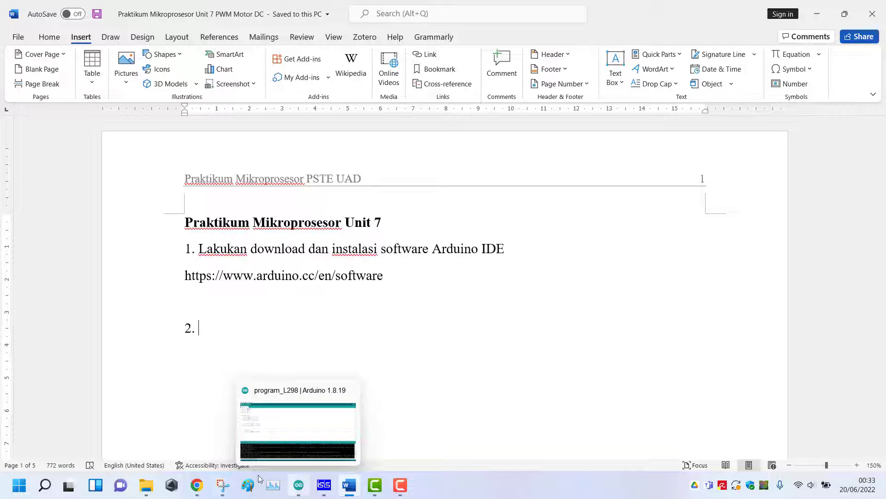
Switch to Chrome and open the Arduino IDE 1.8.19 download for Windows 7 and newer from the Arduino Software page
click(194, 488)
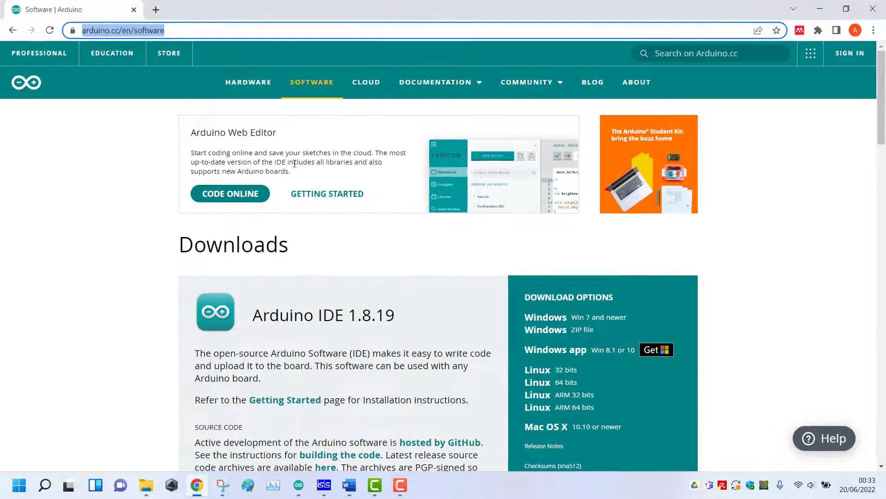
click(178, 243)
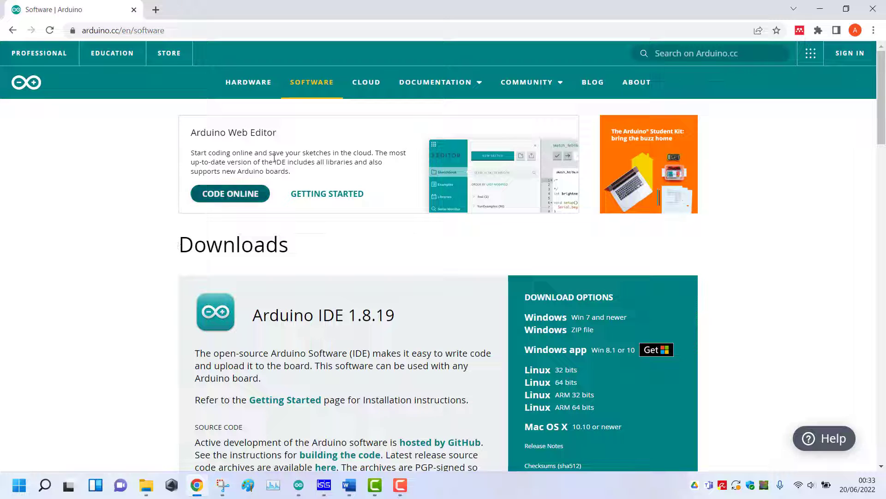
click(321, 86)
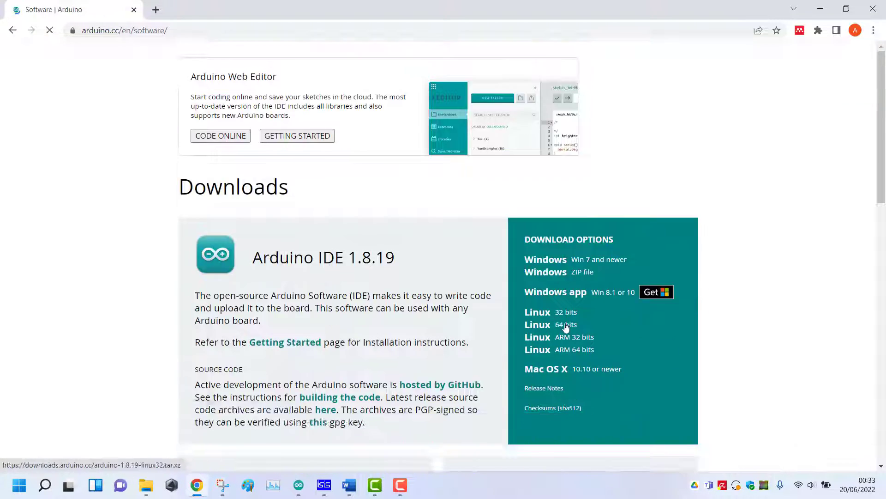
scroll(591, 275, down, 3)
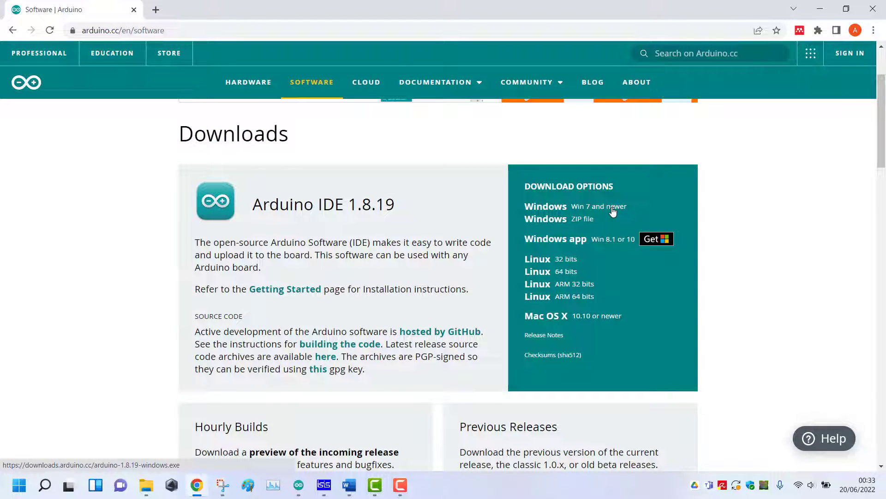
click(568, 211)
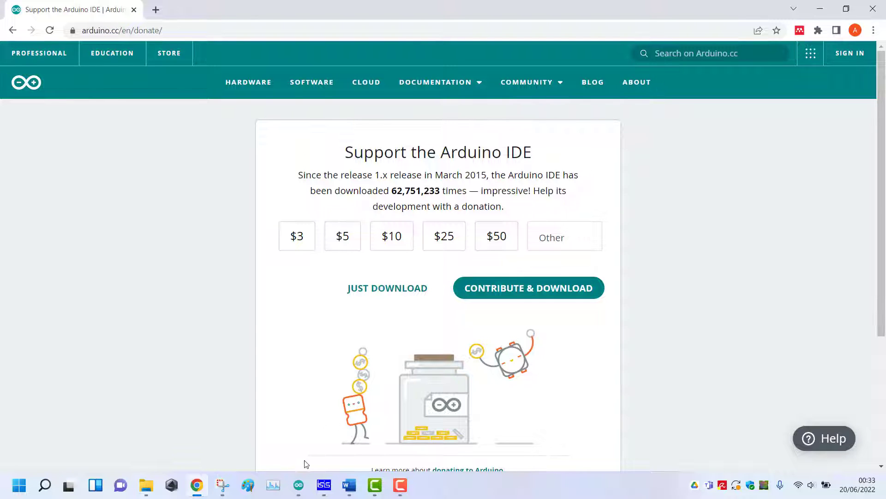
Switch to the Arduino IDE and open its Preferences to show the verbose output options
click(299, 484)
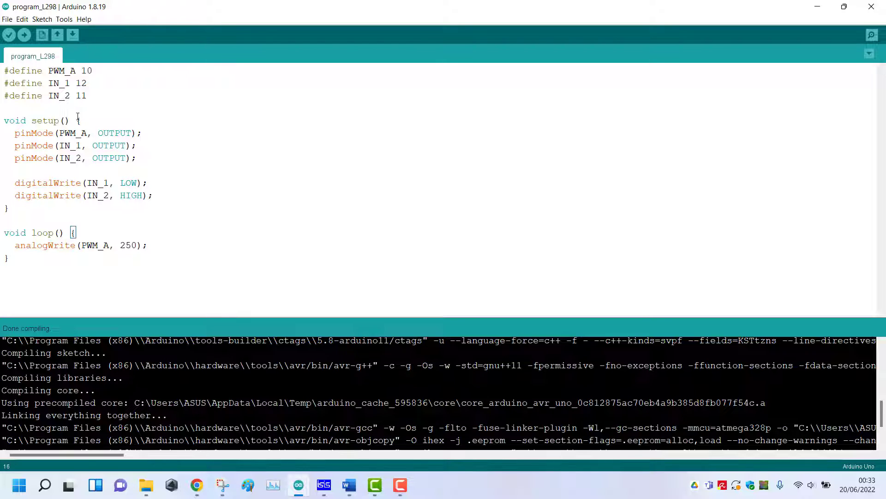
click(6, 20)
click(6, 21)
click(6, 21)
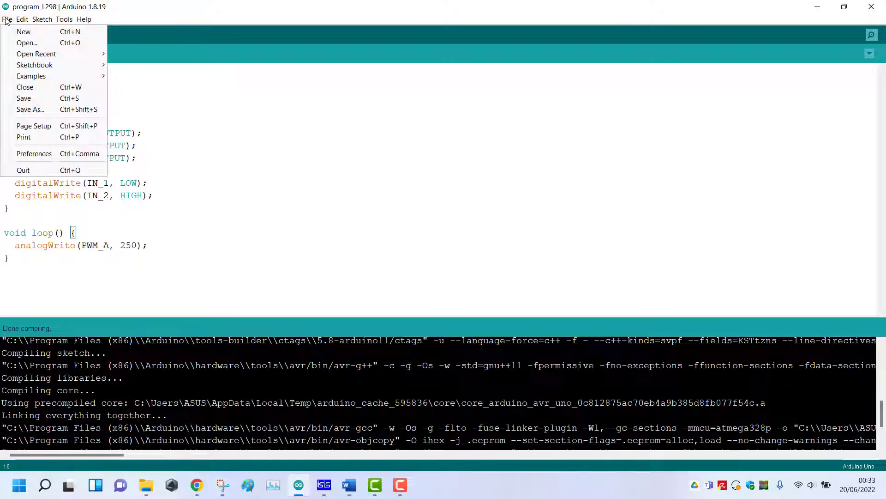
click(46, 154)
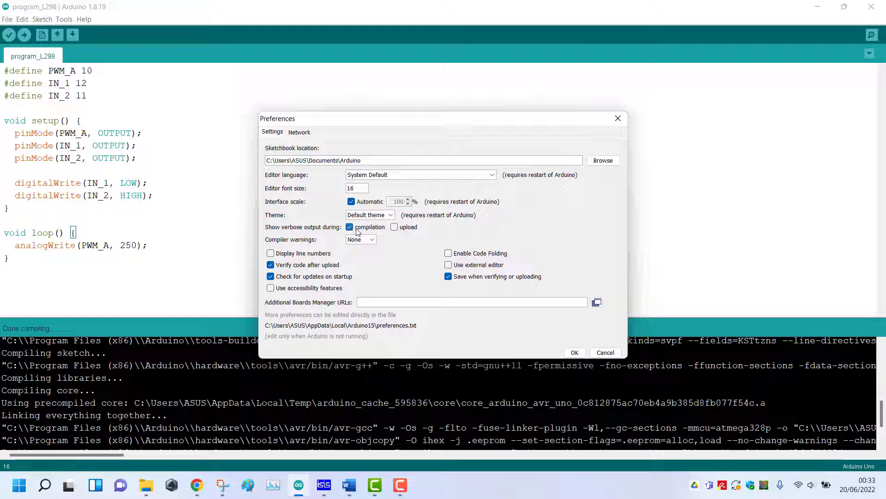
Capture the Arduino Preferences dialog as a rectangular snip with Snipping Tool and copy the image
click(222, 484)
click(65, 33)
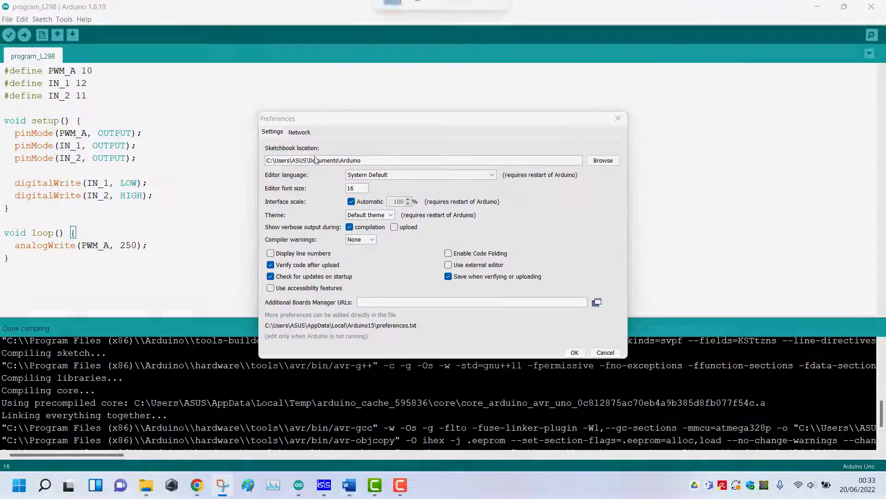
drag(255, 110, 628, 359)
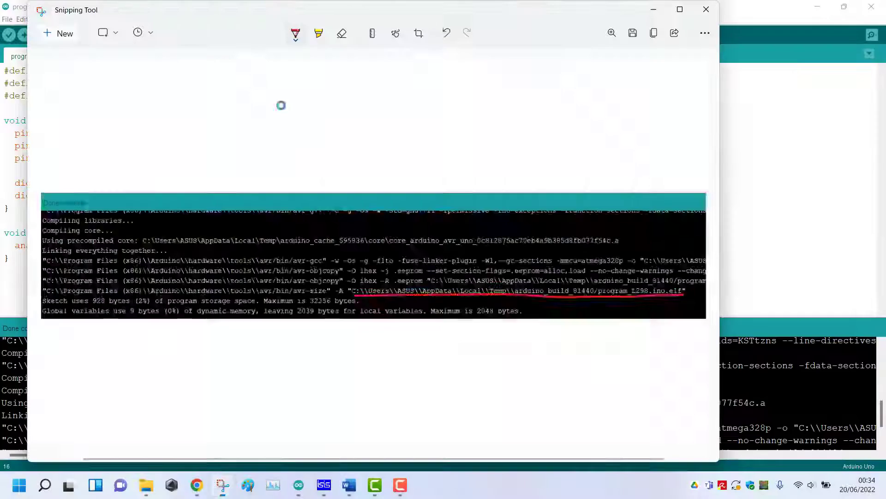
click(653, 32)
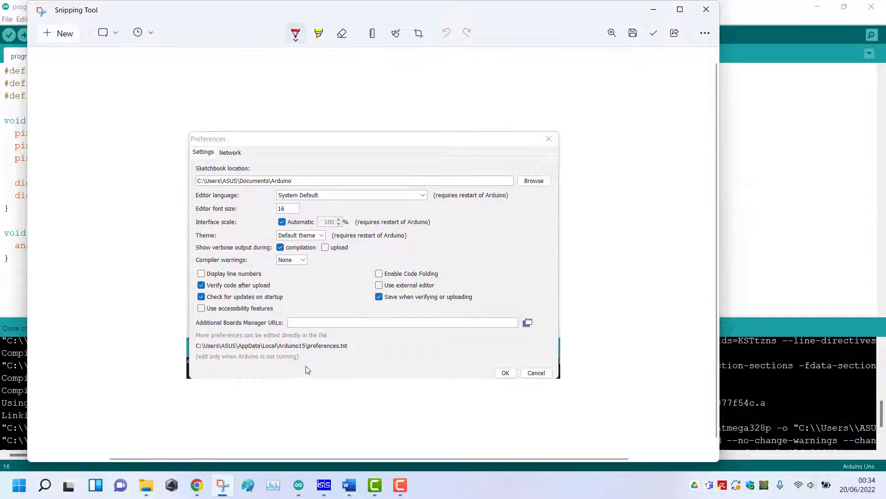
Switch to the Word document and write "Lakukan pengaturan pada bagian pilihan compilation" as item 2
click(348, 488)
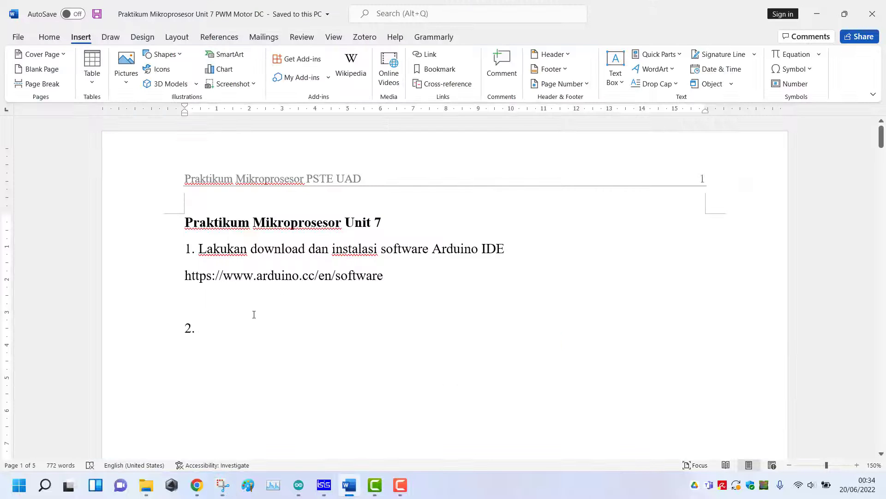
text(S)
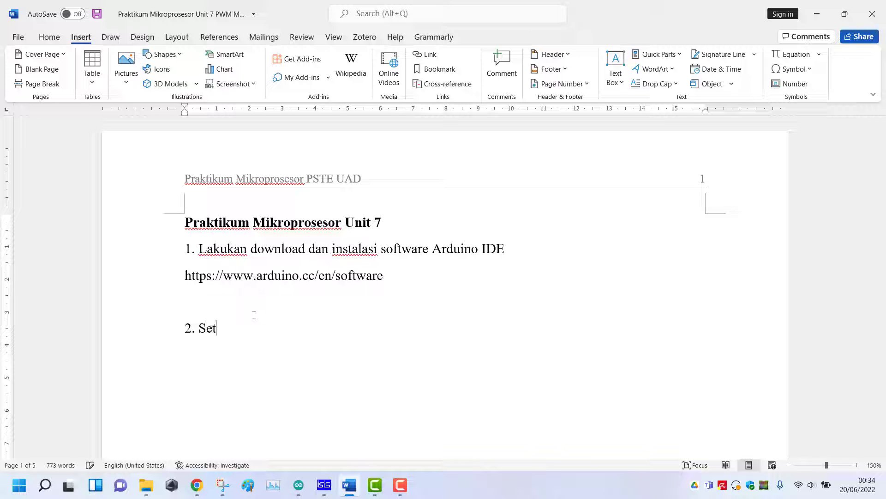
text(et)
key(BackSpace)
key(BackSpace)
key(BackSpace)
text(;ak)
key(BackSpace)
key(BackSpace)
key(BackSpace)
text(;)
key(BackSpace)
text(Lakia)
key(BackSpace)
text(kan pengaturan pada bagian )
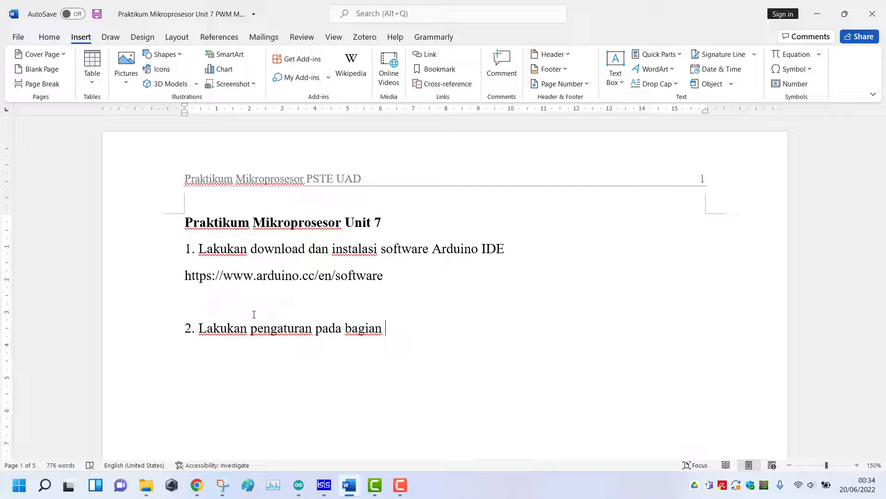
text(pilihan c)
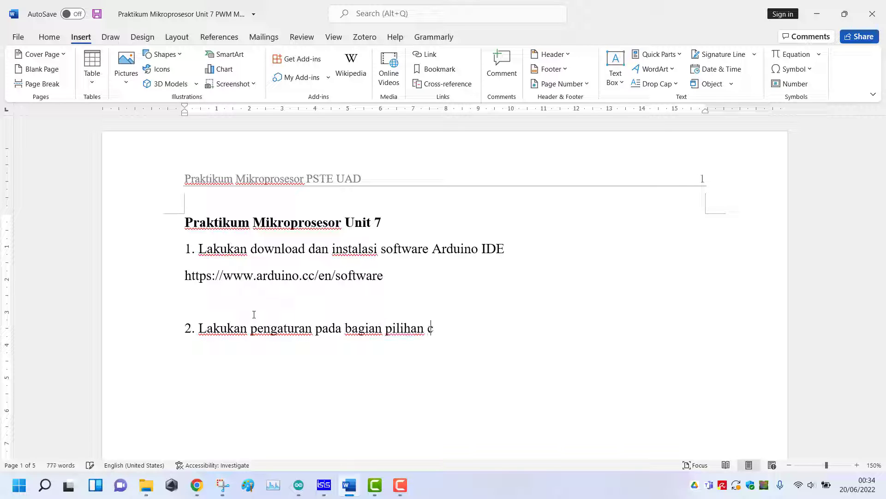
text(ompilation )
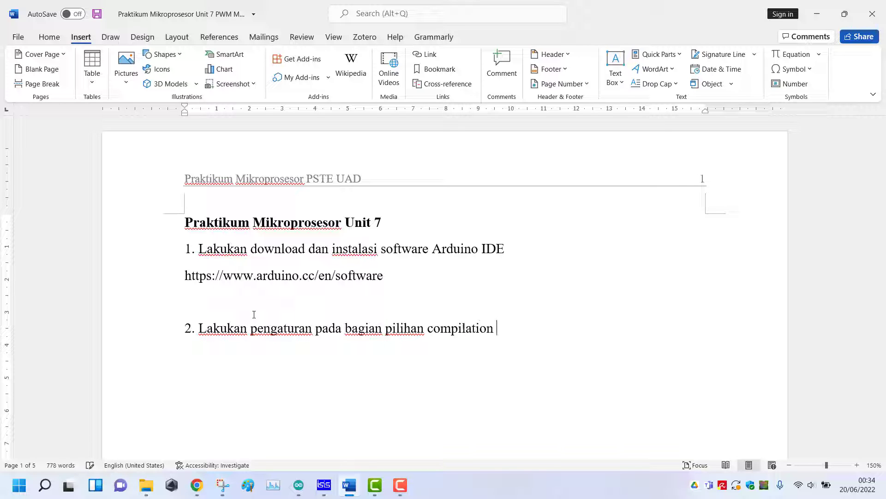
Complete item 2 with "pada preferences software Arduino IDE" and paste the Preferences screenshot below it
text(pada)
text( per)
text(fe)
key(BackSpace)
key(BackSpace)
text(eferences A)
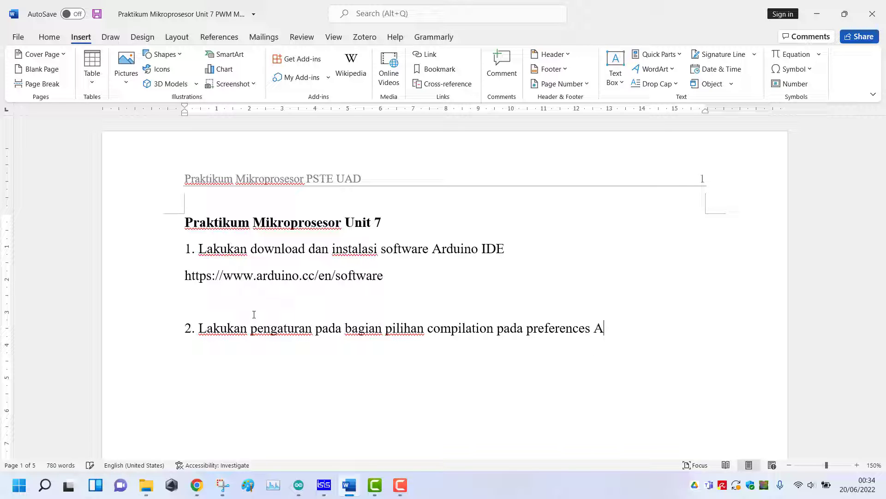
key(BackSpace)
key(BackSpace)
text(software Arduino IDE)
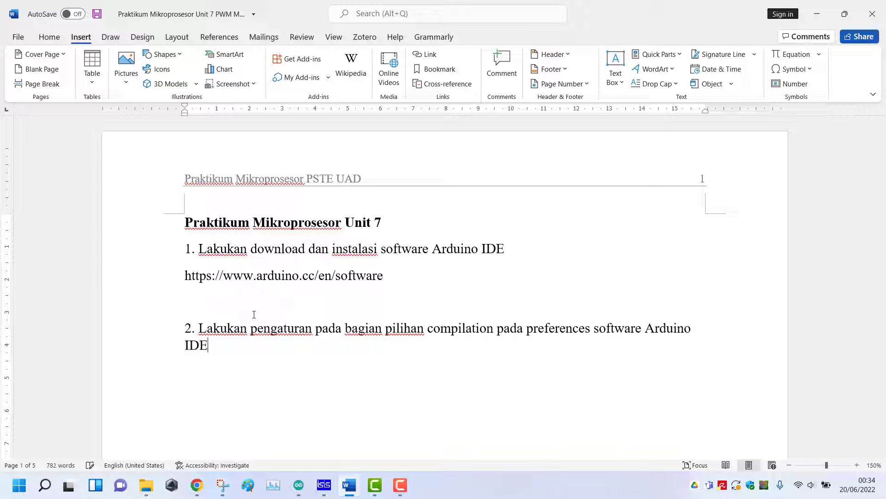
key(ctrl+v)
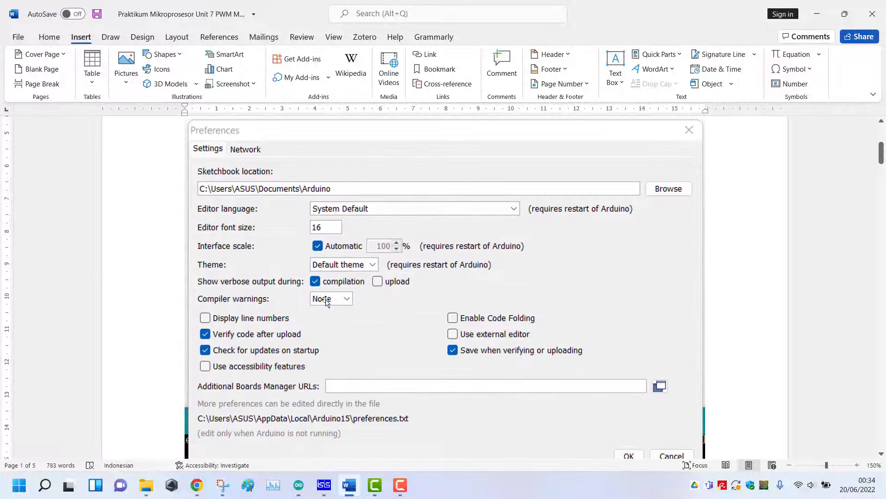
scroll(369, 282, up, 3)
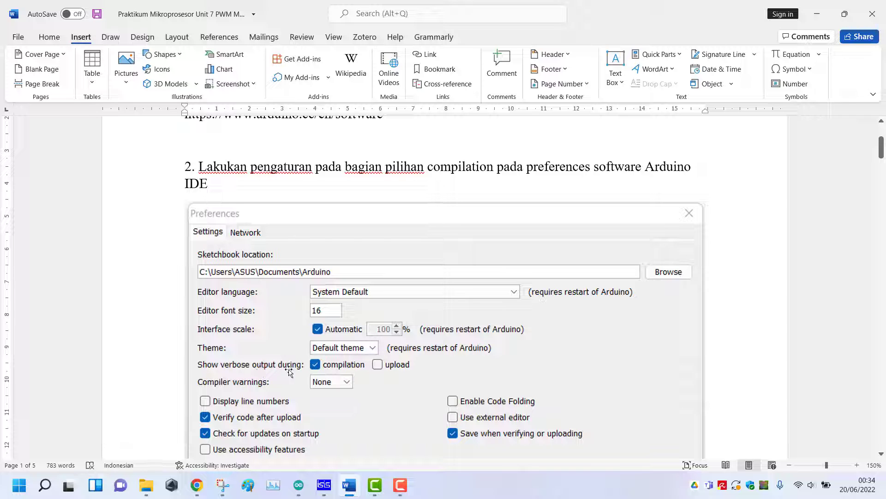
Return to the Arduino IDE, accept the Preferences, and select the program_L298.ino.elf path in the last avr-size line of the compile output
click(299, 484)
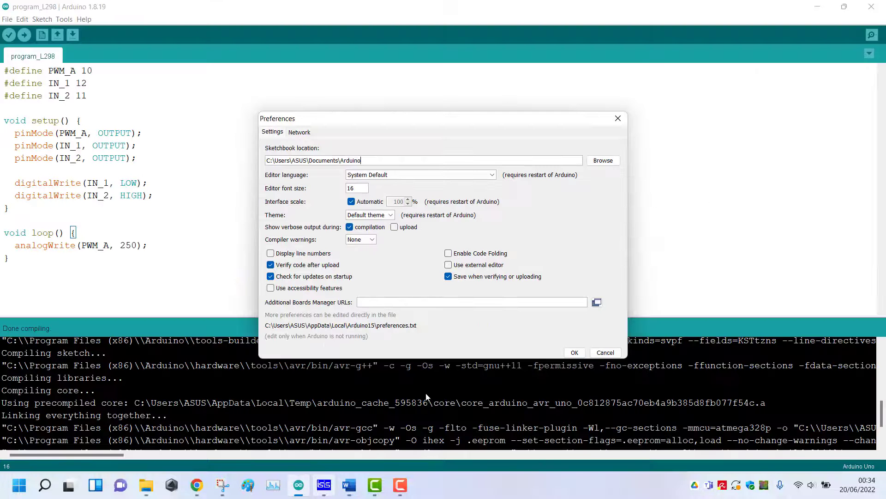
click(575, 352)
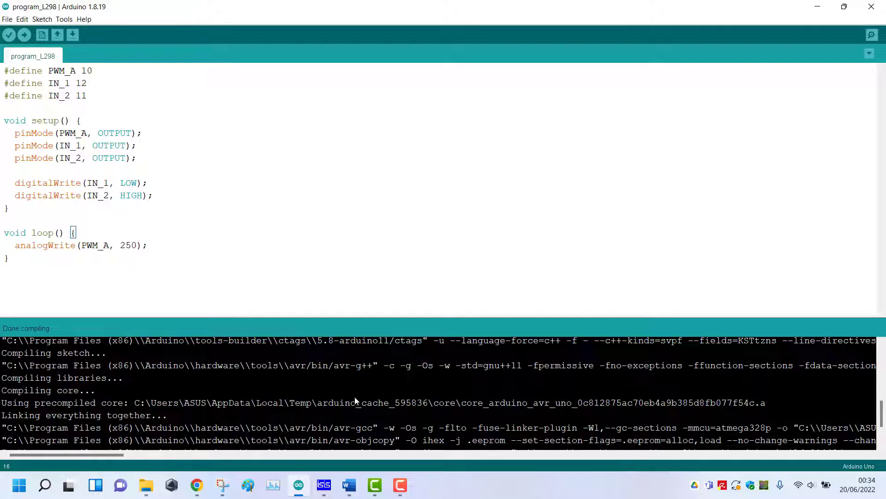
scroll(567, 398, down, 2)
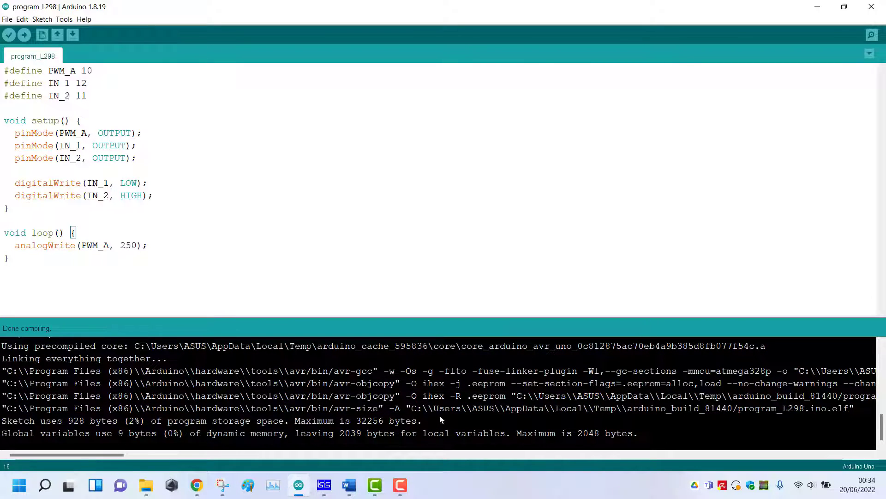
drag(415, 412, 850, 414)
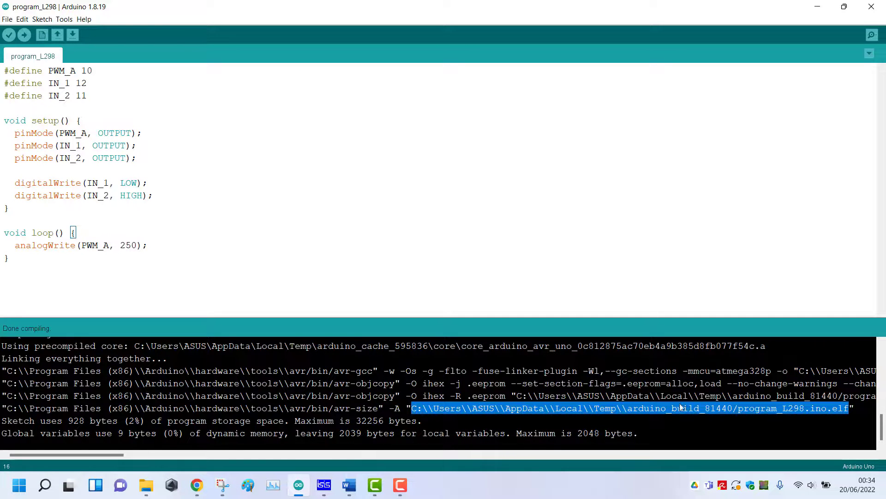
click(444, 408)
drag(411, 409, 851, 411)
Switch to Proteus ISIS, examine the Program File property of the DUINO2 Arduino board, and close its properties without changes
click(323, 484)
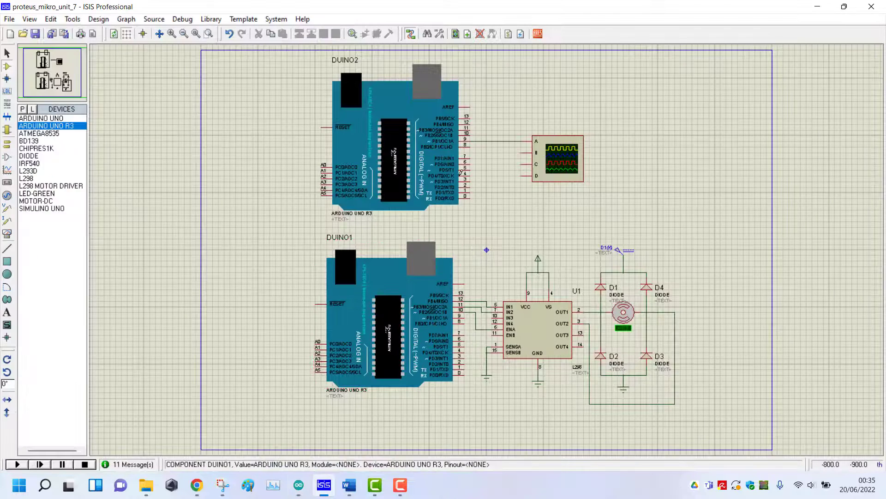
scroll(440, 132, up, 1)
scroll(440, 132, up, 2)
scroll(424, 318, down, 1)
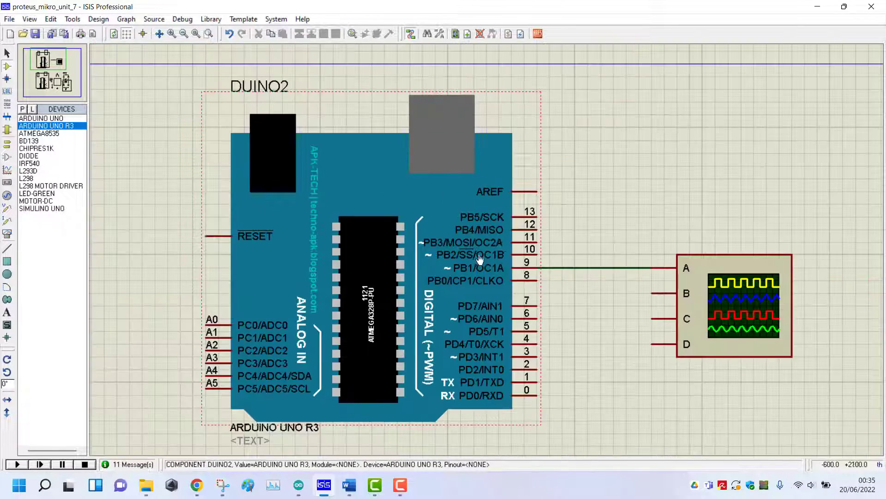
double_click(424, 319)
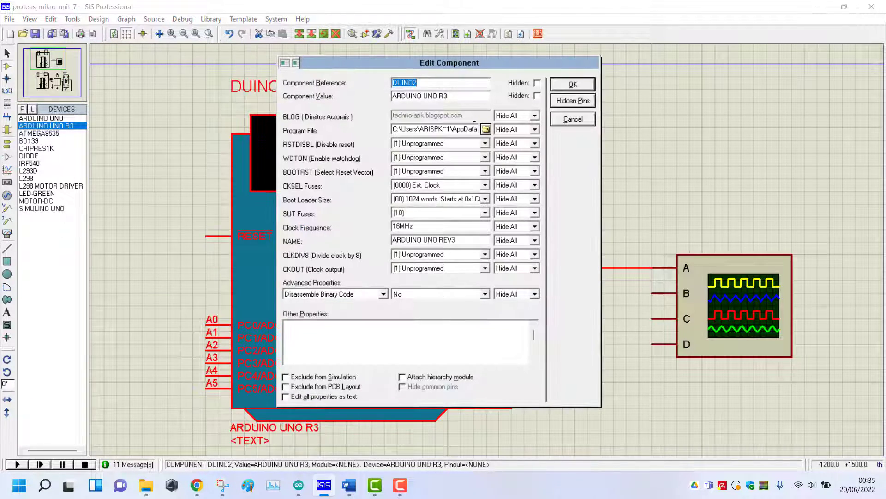
click(573, 119)
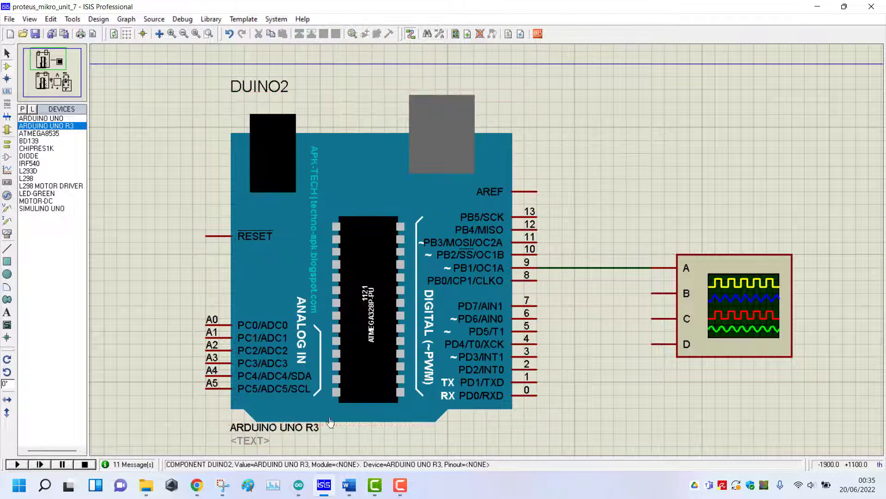
Switch to the Word document and write "3. Copy Paste Library Arduino pada Folder Program Files" below the Preferences screenshot
click(349, 485)
scroll(275, 352, down, 8)
click(445, 175)
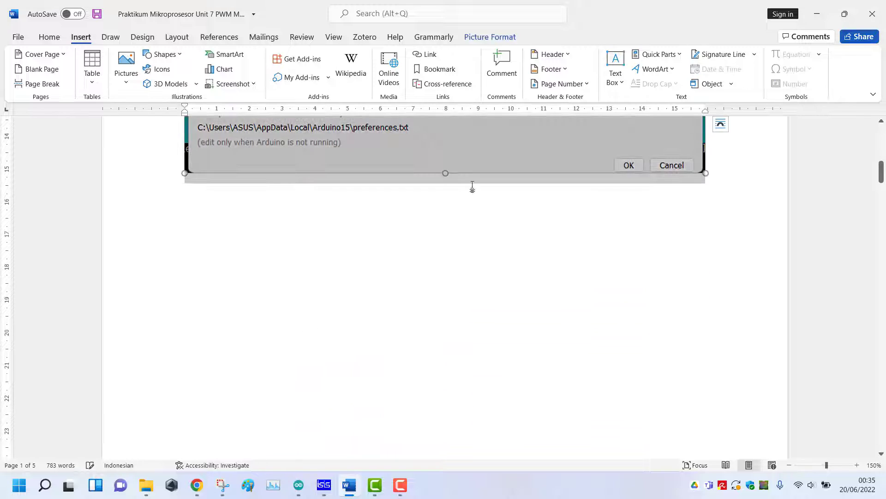
click(726, 179)
key(Return)
text(3)
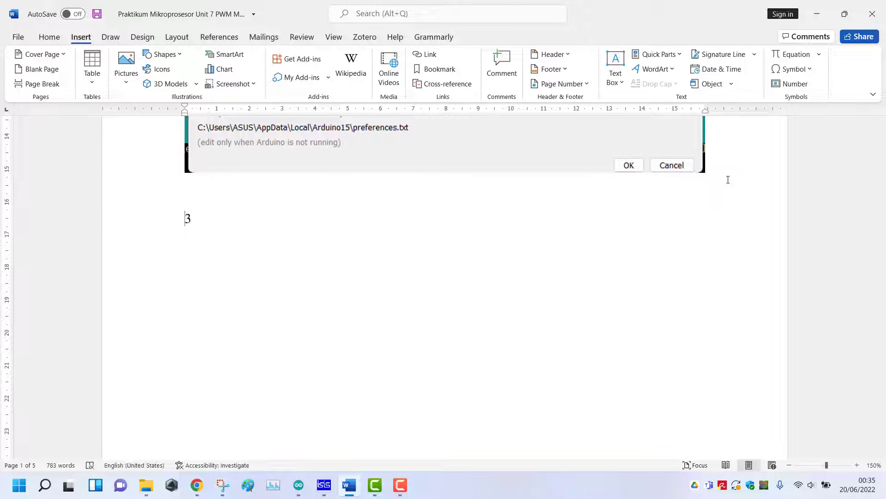
text(. cOPY)
key(BackSpace)
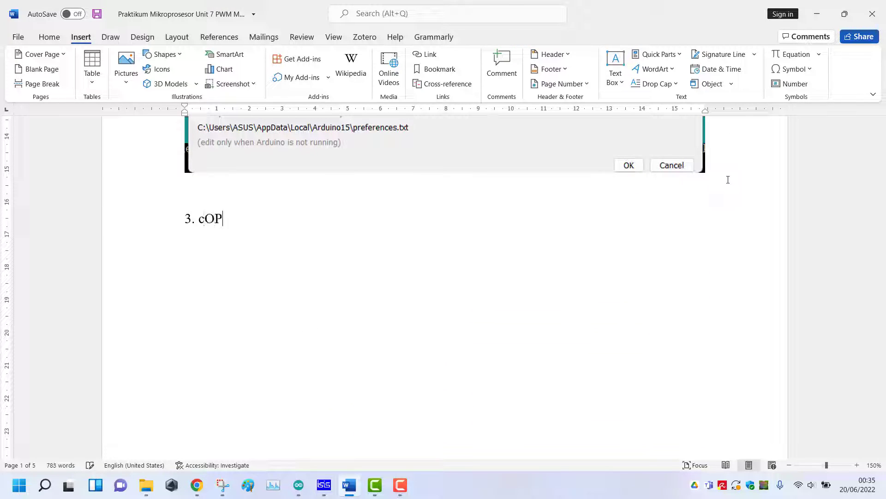
key(BackSpace)
key(BackSpace)
key(BackSpace)
text(Copy Paste Libra)
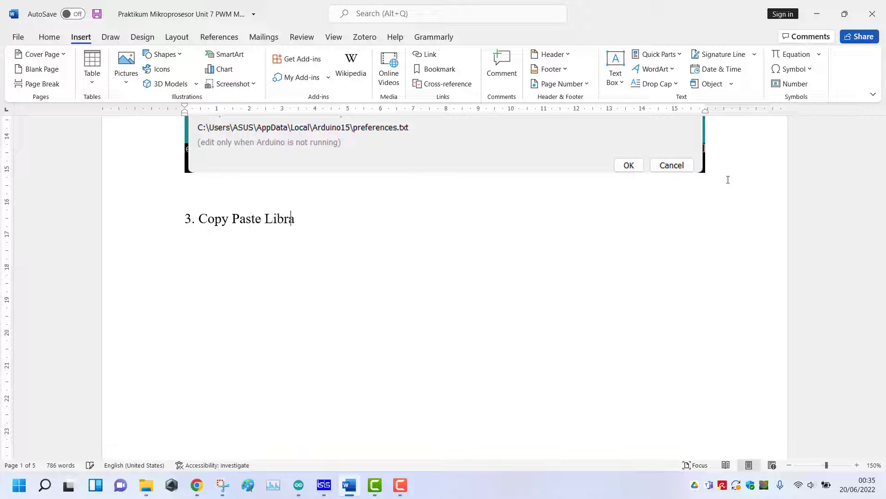
text(ry Arduino pada F)
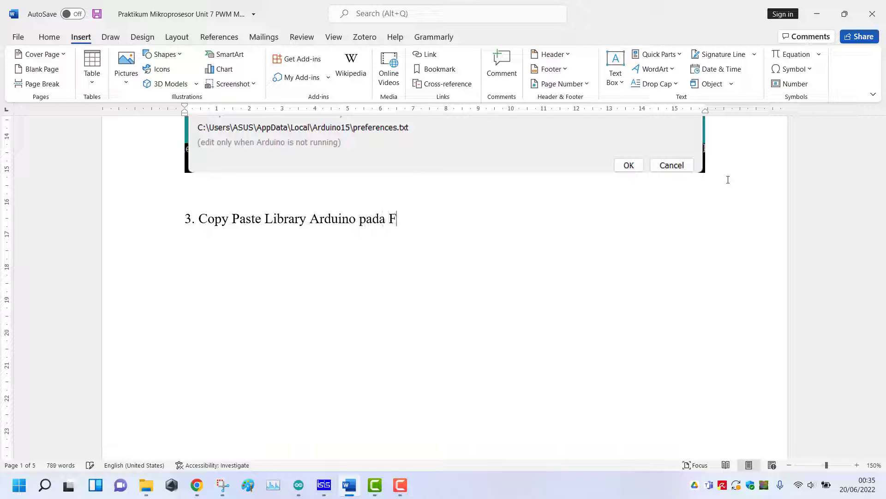
text(older Program Files)
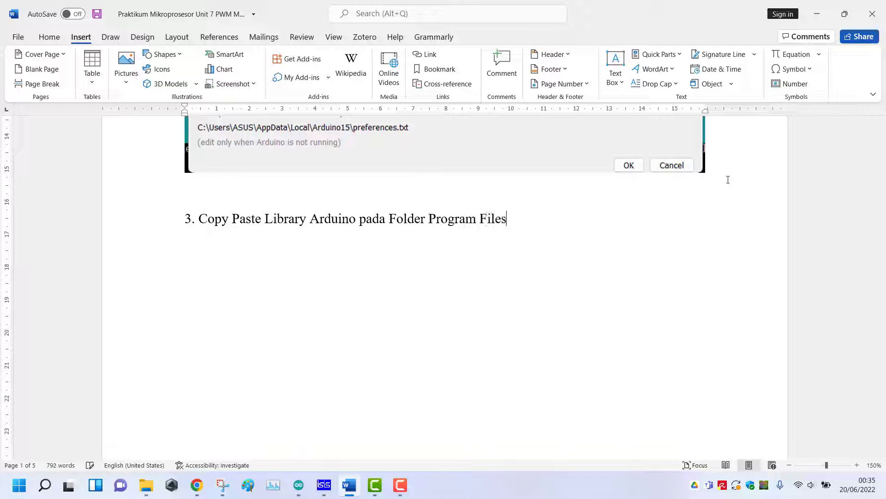
Extend item 3 with the remaining folder path " > Lab Center Electronics > Proteus > Library"
text( > Lab)
key(BackSpace)
key(BackSpace)
text(Lab Center Elektr)
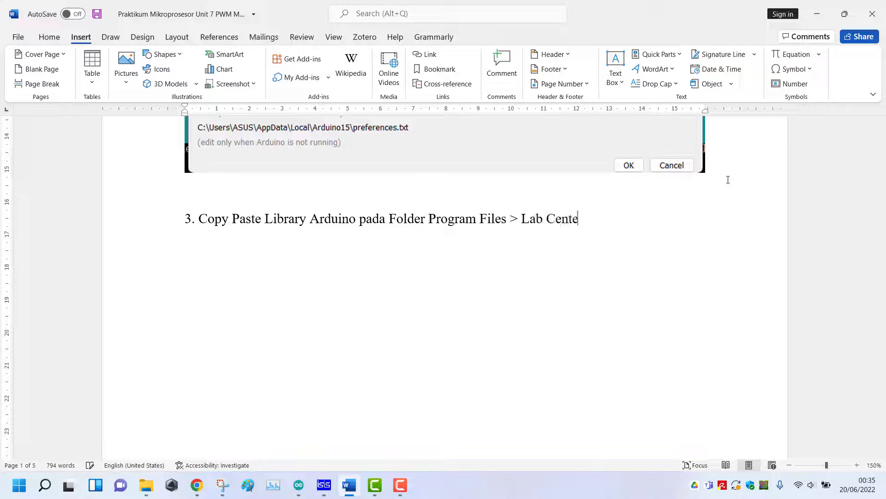
key(BackSpace)
key(BackSpace)
key(BackSpace)
key(BackSpace)
text(ctronics)
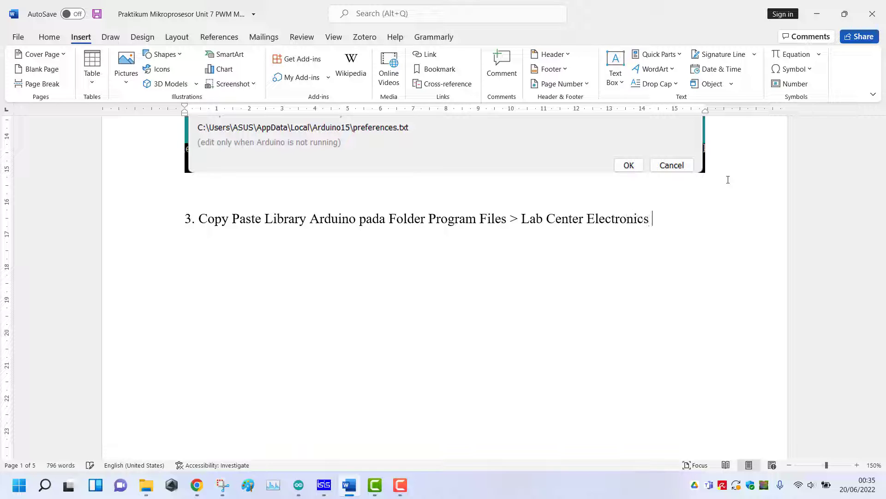
text( > Pro)
key(BackSpace)
text(roteus > )
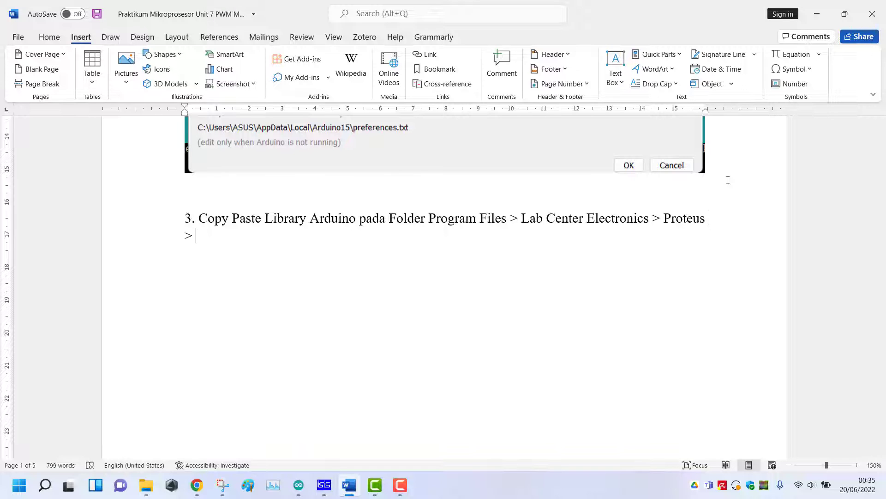
text(Library)
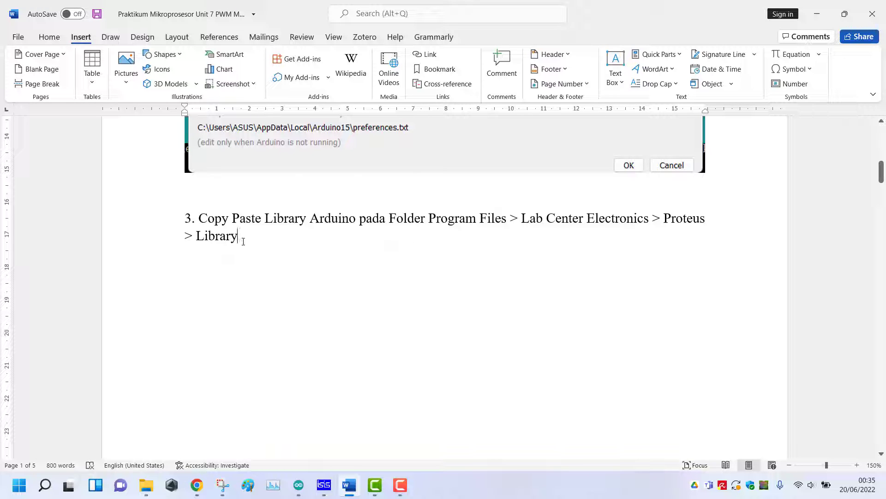
Open Program Files (x86) on drive C in File Explorer, and add "(x86)" after "Program Files" in item 3 of the Word document
click(146, 485)
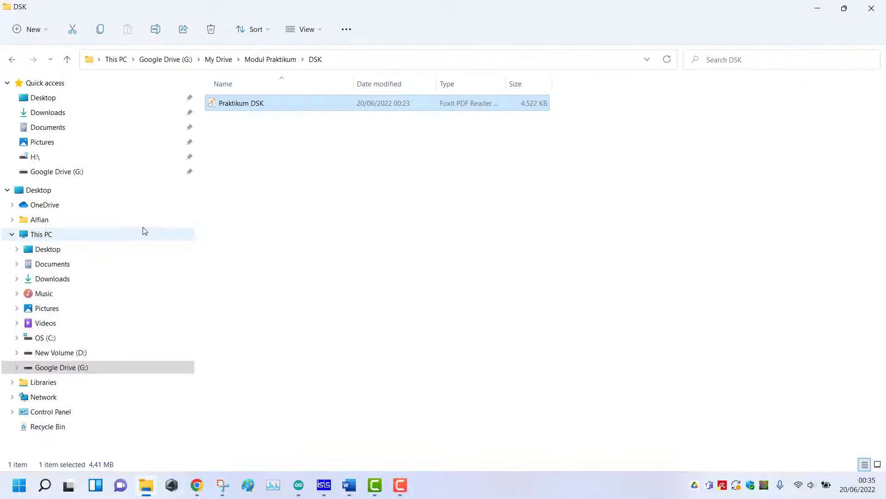
click(58, 338)
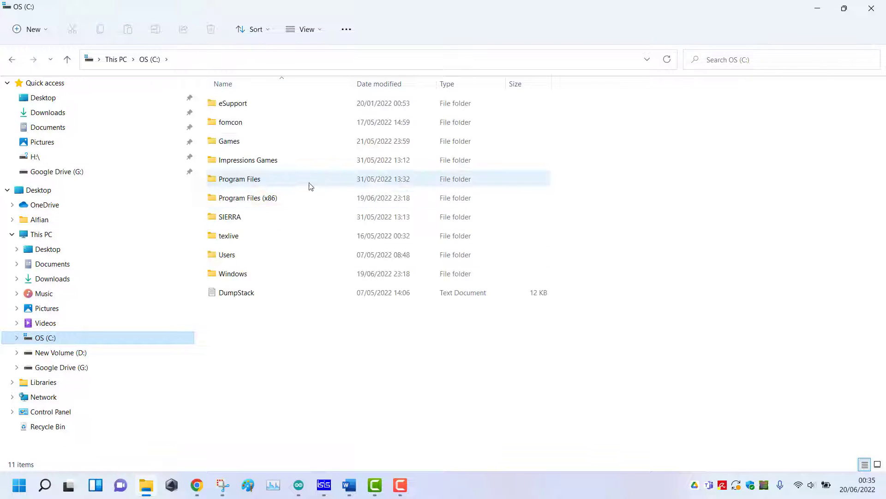
double_click(277, 202)
click(817, 9)
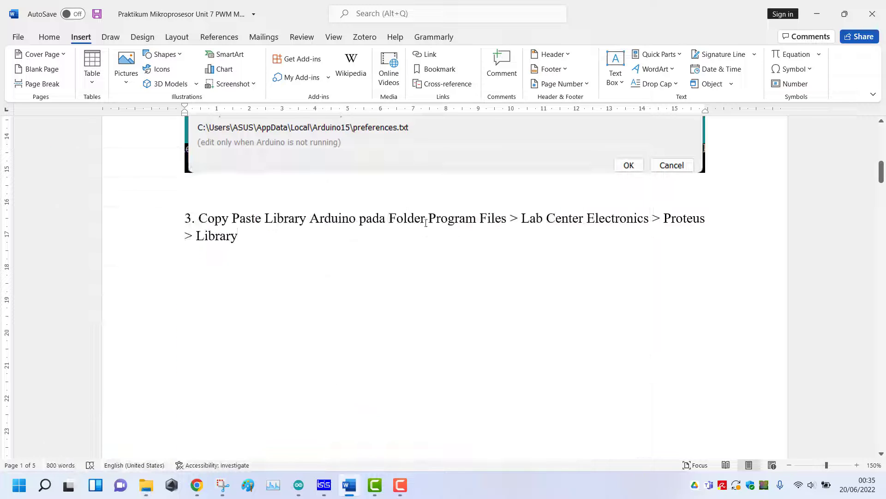
click(509, 217)
text(() )
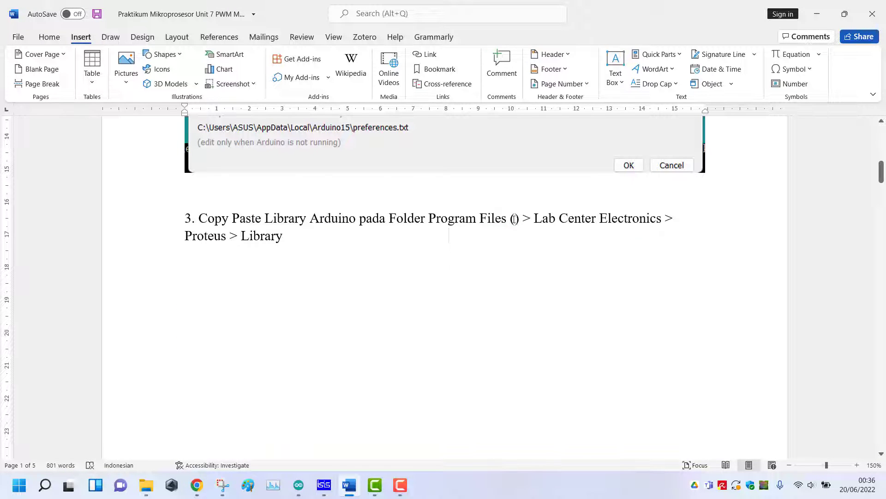
text(x86)
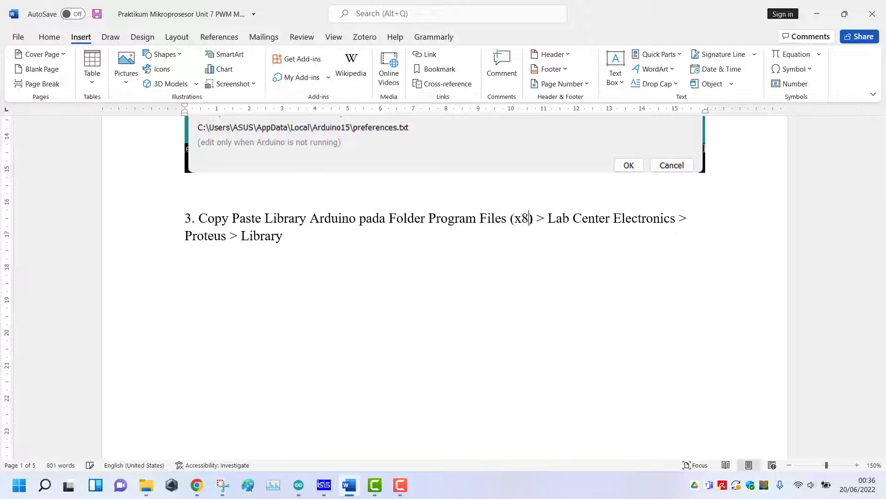
Open the Labcenter Electronics folder in File Explorer, and correct "Lab Center" to "Labcenter" in item 3 of the Word document
key(alt+Tab)
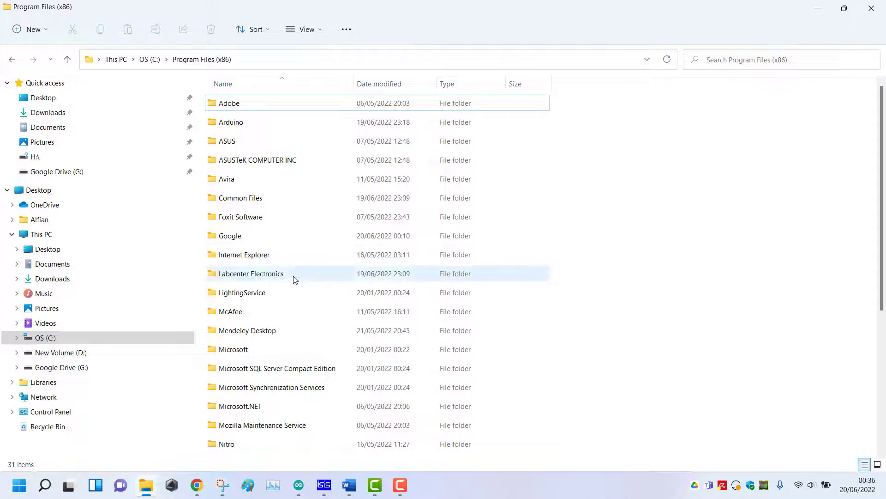
double_click(253, 277)
key(alt+Tab)
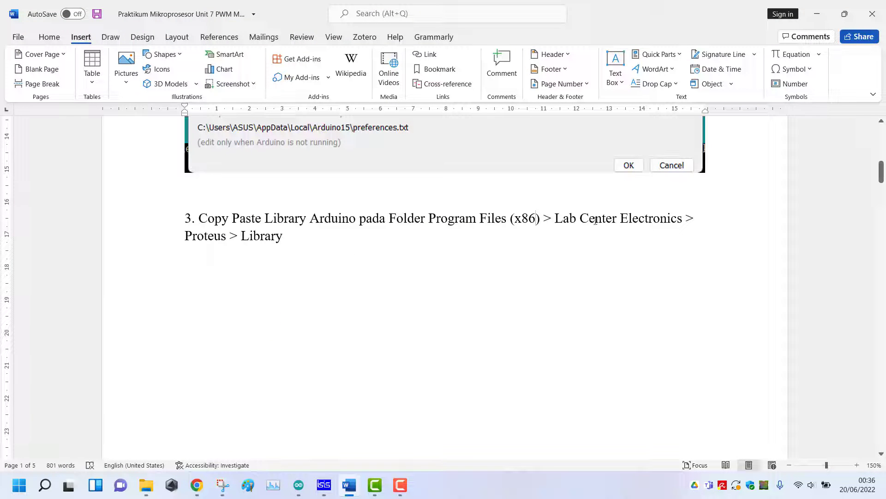
key(Delete)
key(BackSpace)
text(c)
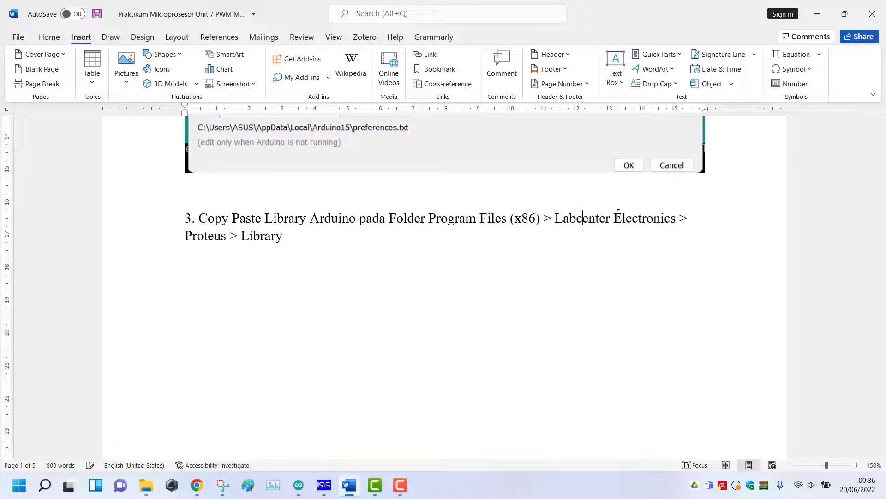
Check the Proteus folder's name in File Explorer, and complete it as "Proteus 7 Professional" in Word's item 3
key(alt+Tab)
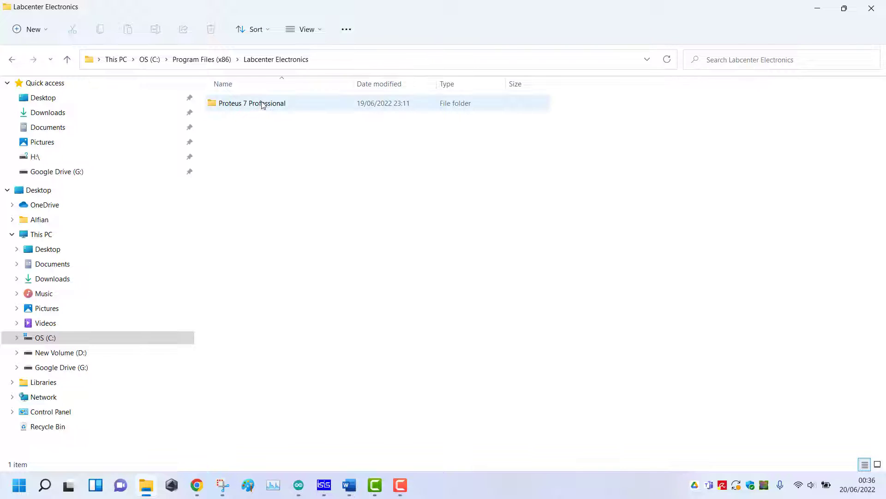
key(alt+Tab)
click(228, 239)
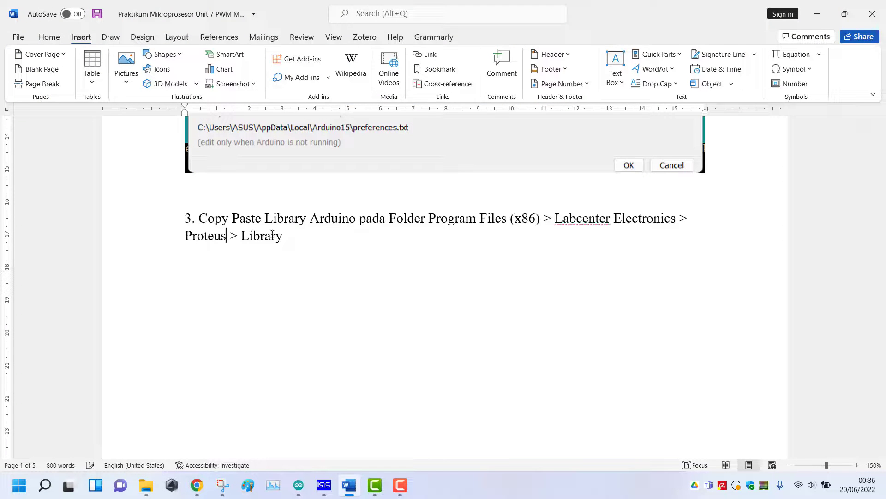
text(7 Pro)
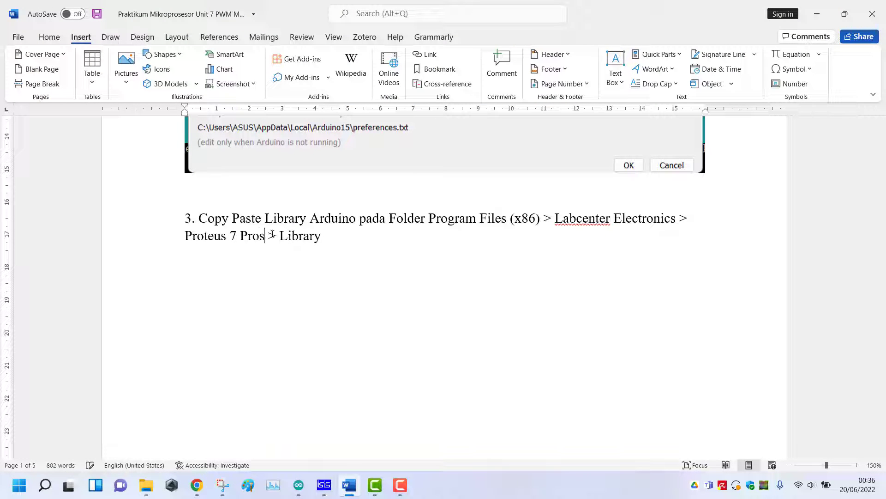
text(fessional)
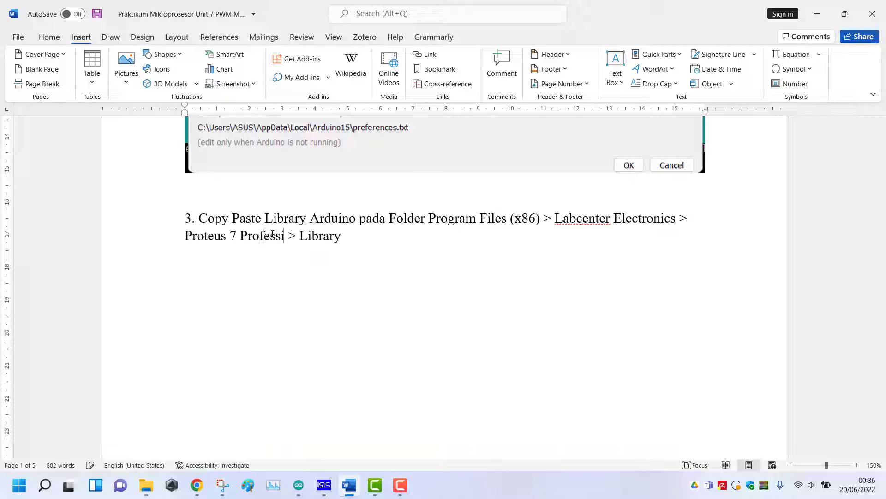
In File Explorer, examine the LIBRARY ARDUINO PROTEUS folder inside Proteus 7 Professional's LIBRARY folder, and return to the Word document
key(alt+Tab)
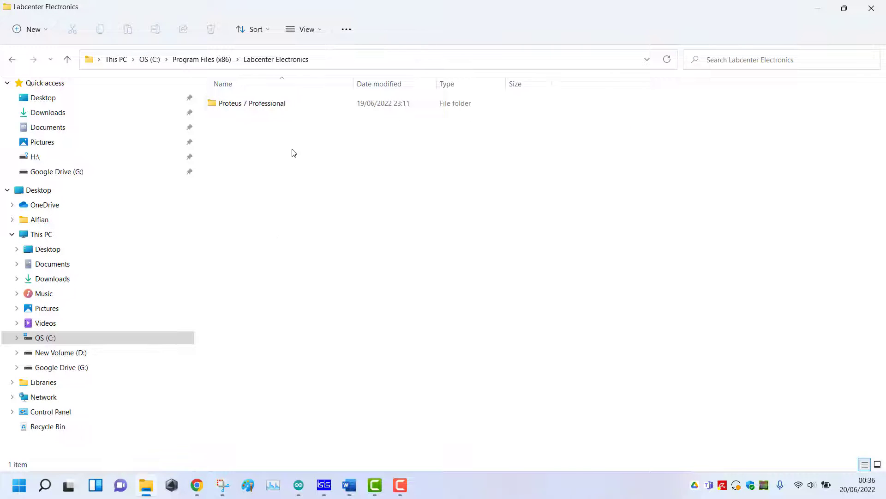
double_click(283, 103)
double_click(287, 159)
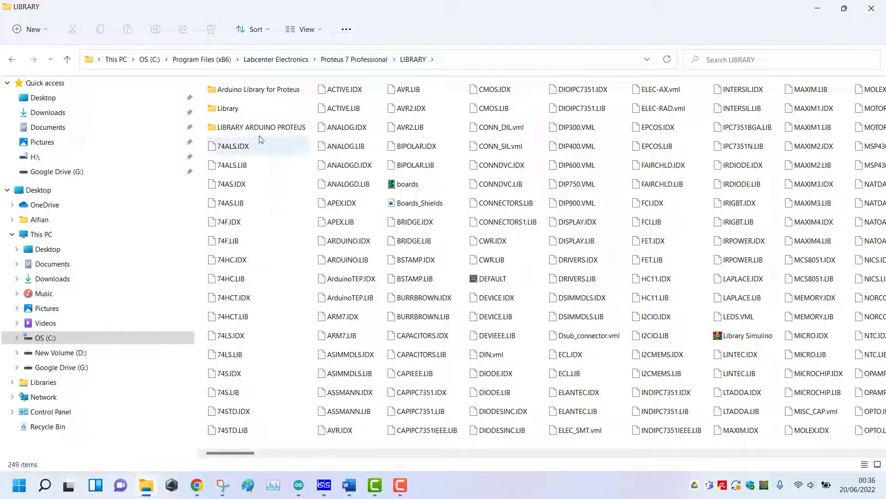
double_click(271, 128)
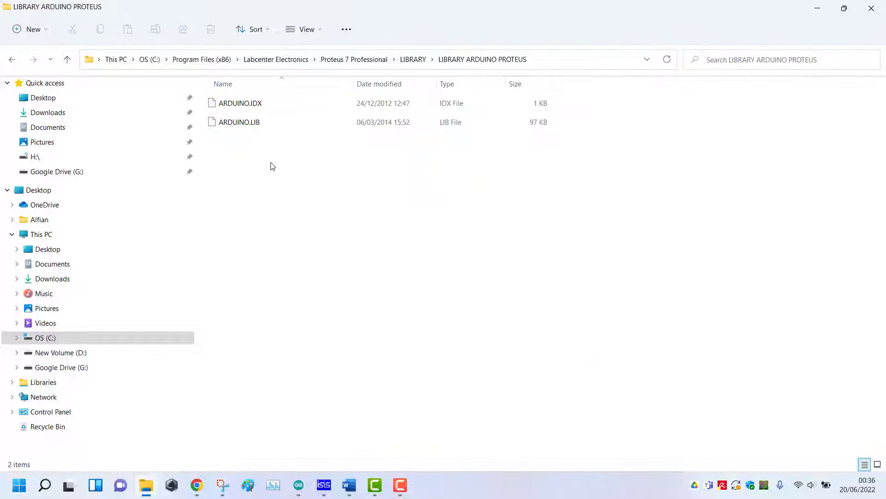
key(BackSpace)
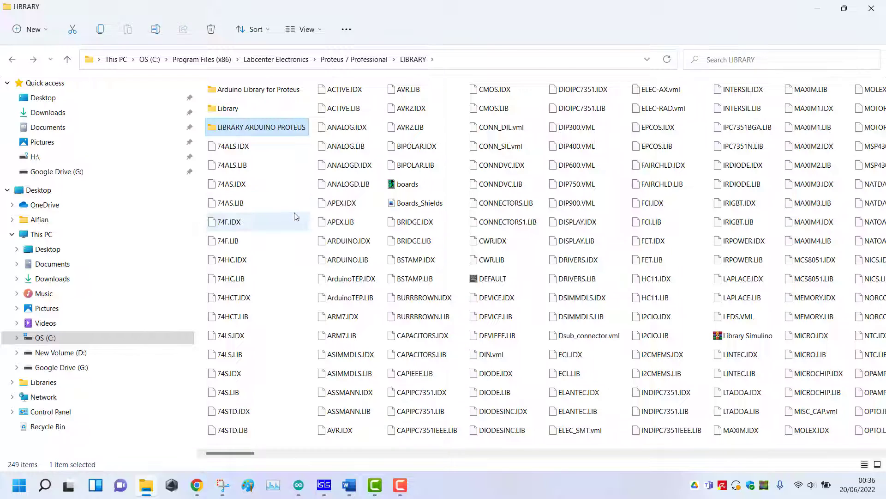
key(alt+Tab)
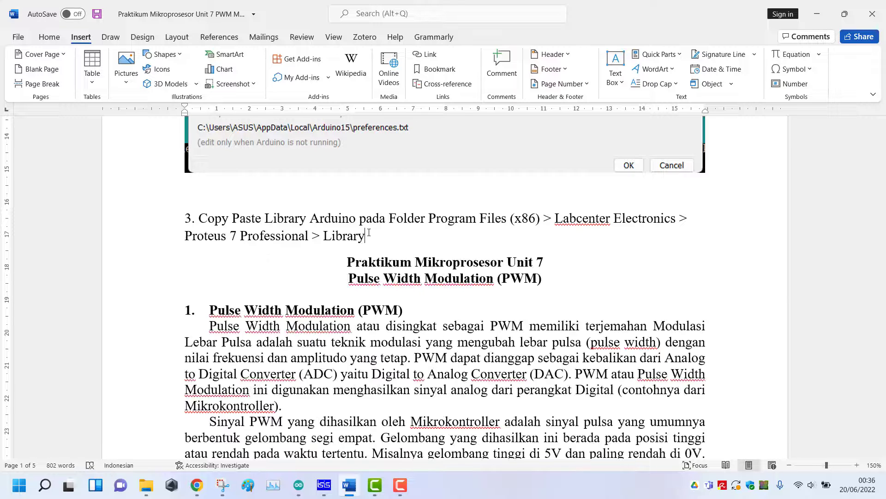
Switch to Proteus ISIS, search the device library for "Arduino", examine ARDUINO UNO R3, and close the device picker without adding a part
key(alt+Tab)
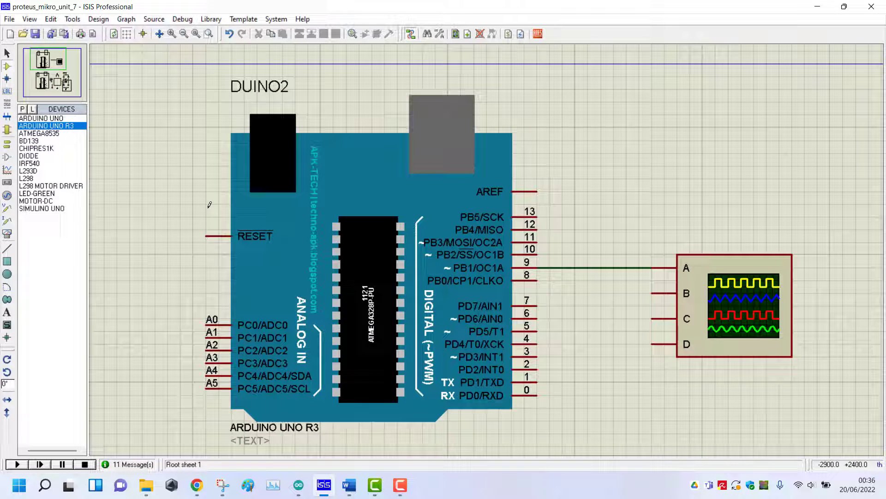
double_click(59, 258)
text(Ardun)
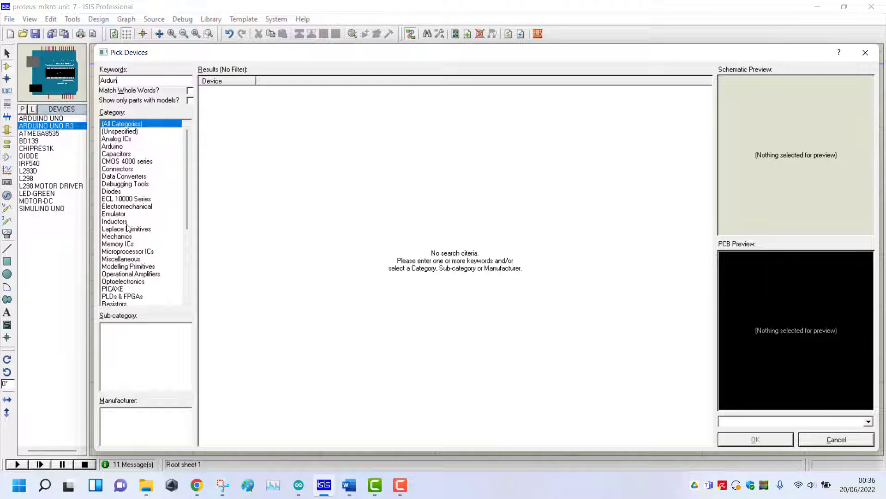
key(BackSpace)
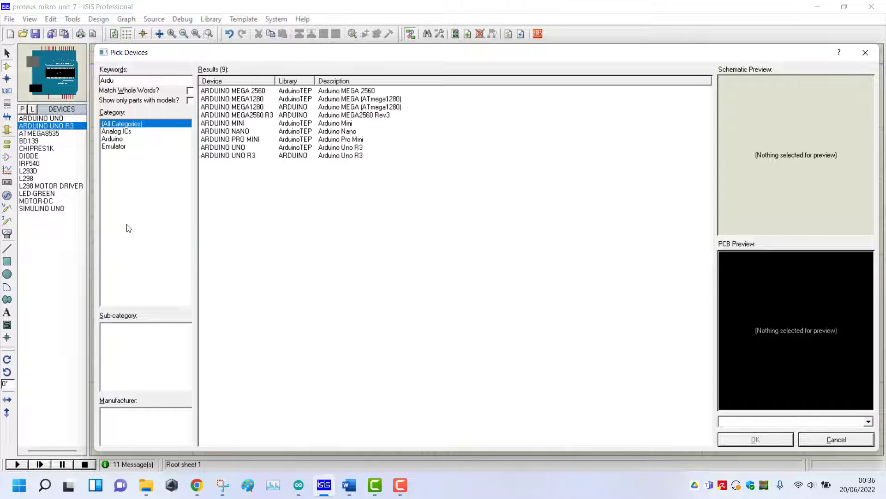
text(ino)
click(232, 156)
key(Up)
key(Down)
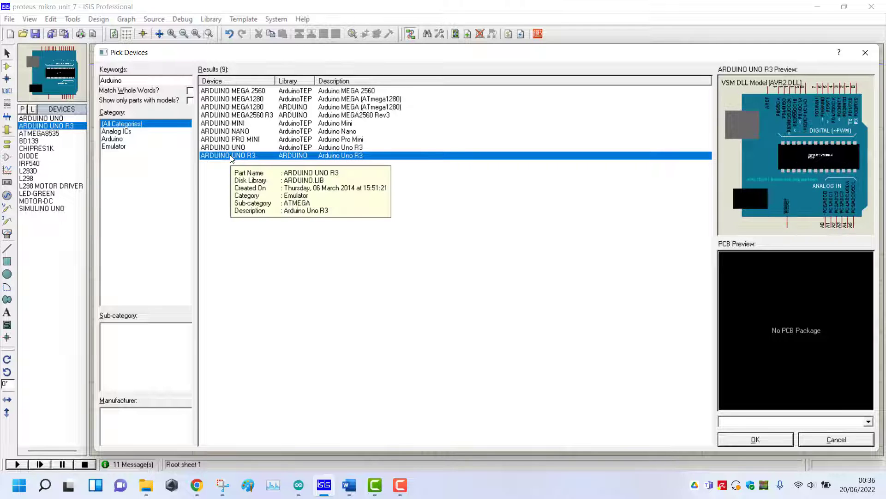
click(826, 444)
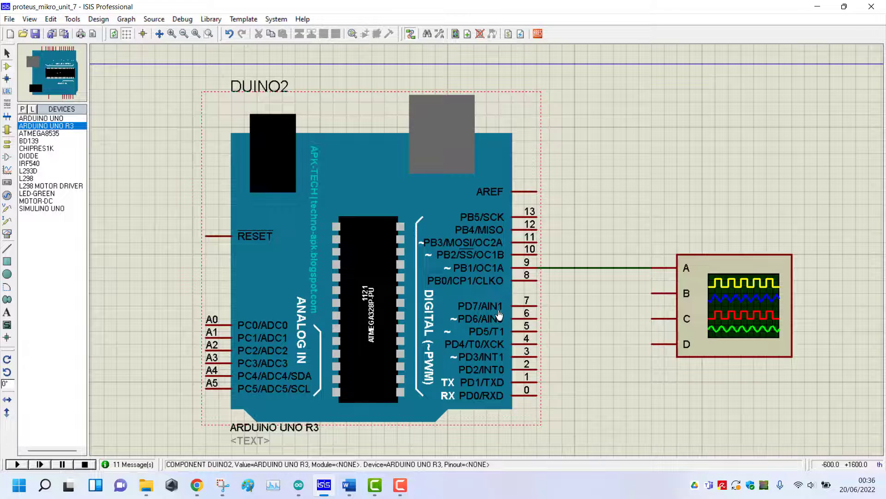
Check the compile output in the Arduino IDE, and switch to the Word document to review the written instructions
click(298, 484)
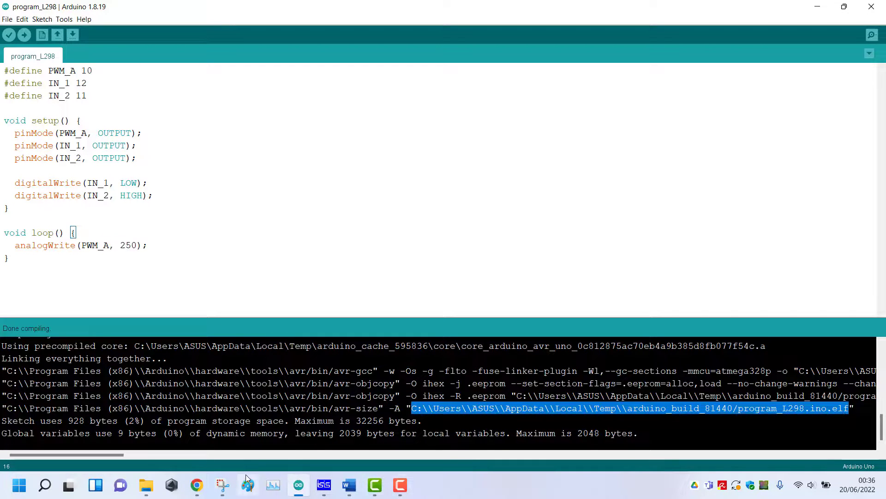
click(350, 485)
scroll(413, 301, up, 10)
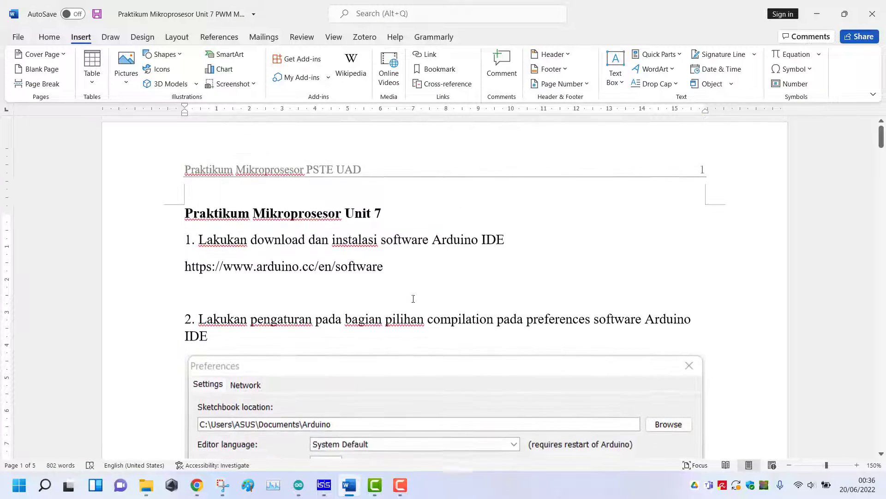
scroll(413, 301, down, 10)
scroll(415, 298, up, 9)
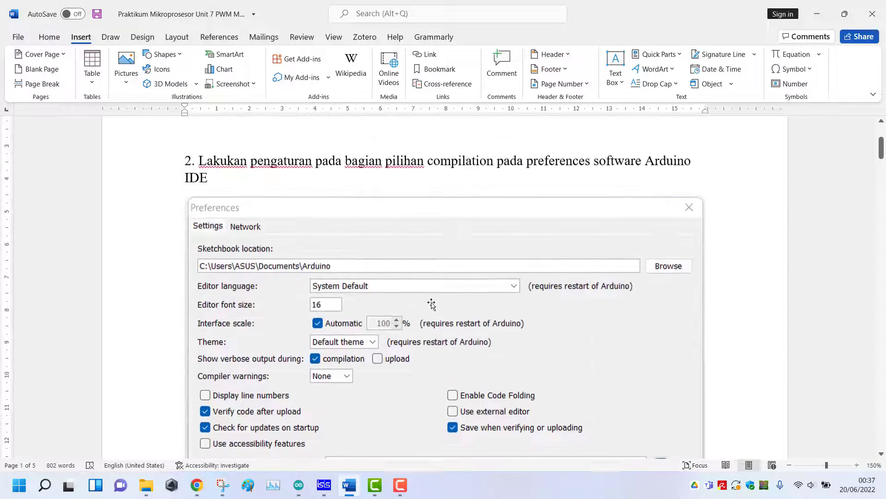
Read through the Word document's setup instructions 1 to 3, the Pulse Width Modulation theory, the duty cycle formulas and the Pretest questions
scroll(432, 301, up, 1)
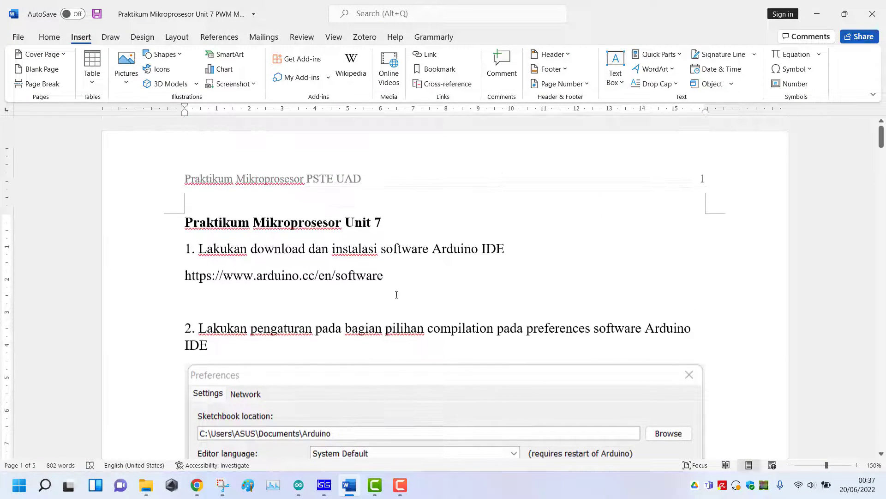
click(319, 303)
scroll(390, 287, down, 8)
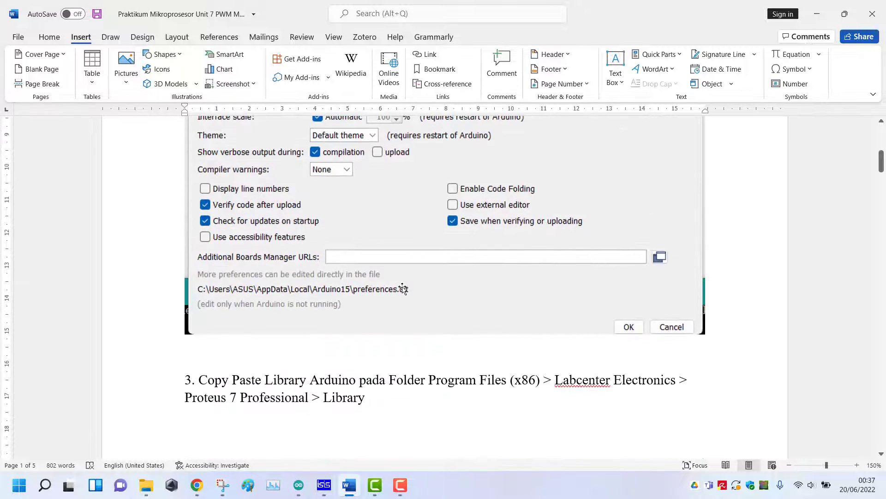
scroll(351, 338, down, 2)
scroll(351, 337, down, 1)
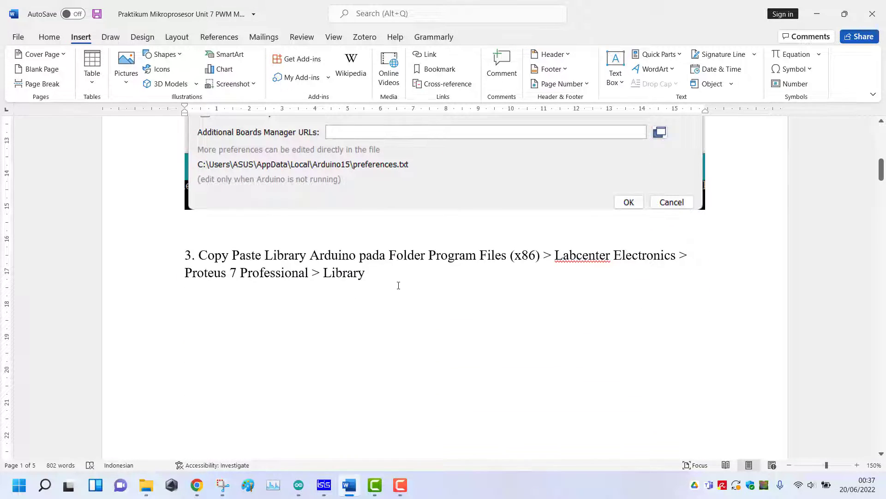
scroll(408, 302, down, 15)
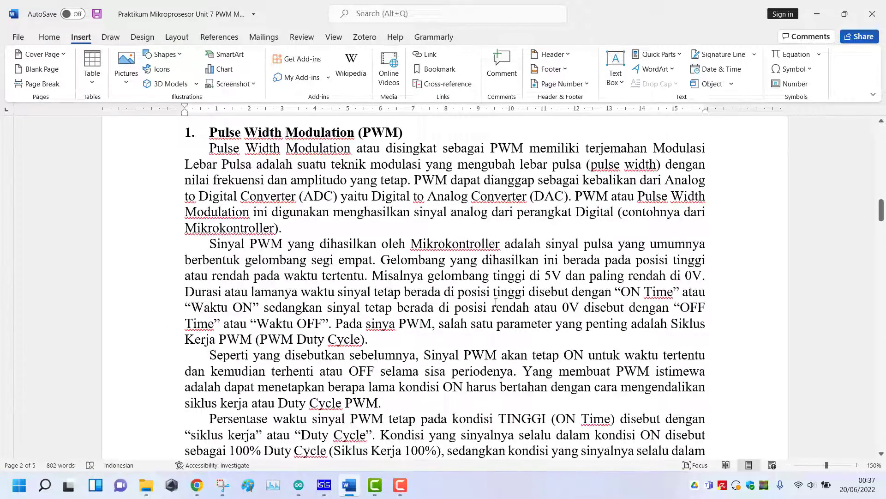
scroll(342, 205, up, 3)
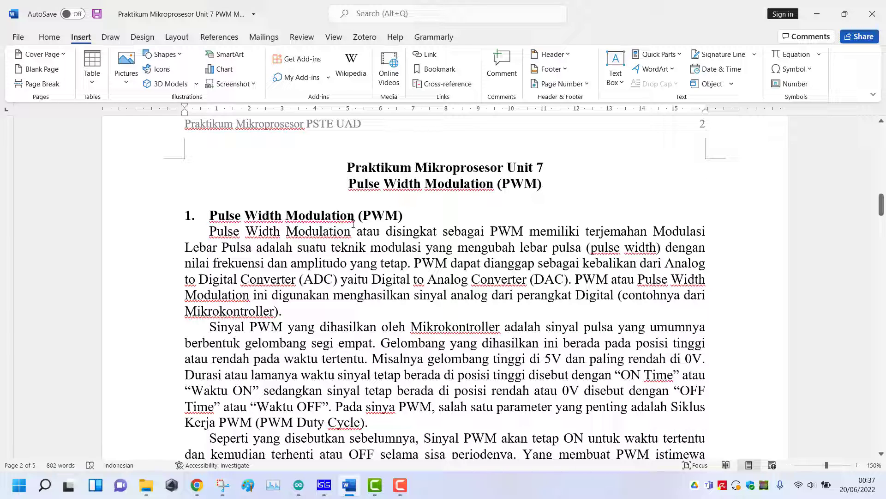
scroll(516, 294, down, 20)
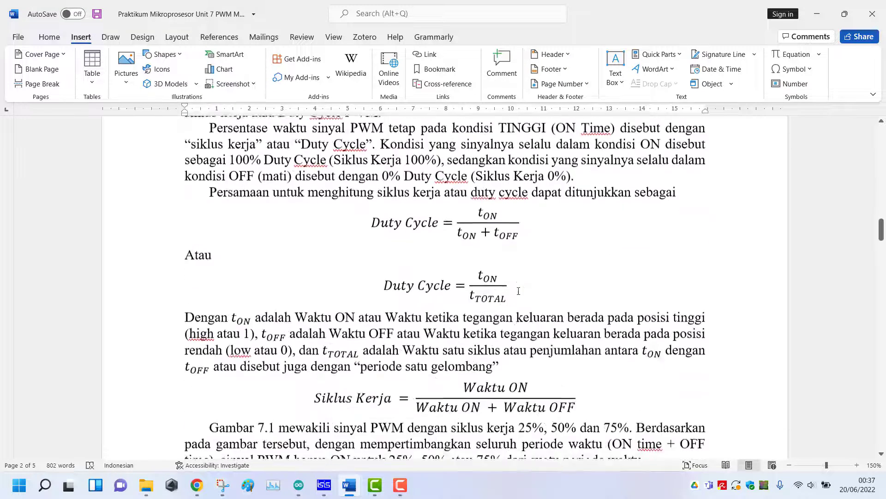
scroll(518, 292, down, 2)
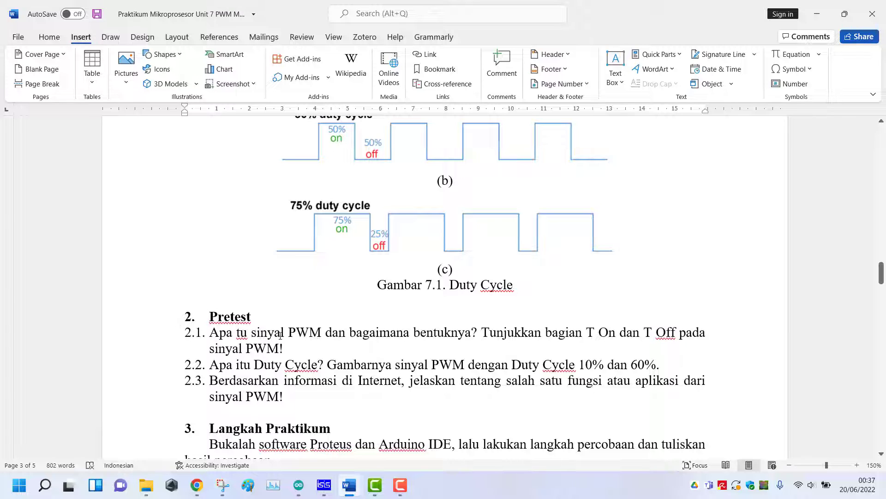
Examine section 3.1 "Mengamati Sinyal PWM" and its Proteus design figure connecting Arduino pin 9 to oscilloscope input A
scroll(340, 326, down, 10)
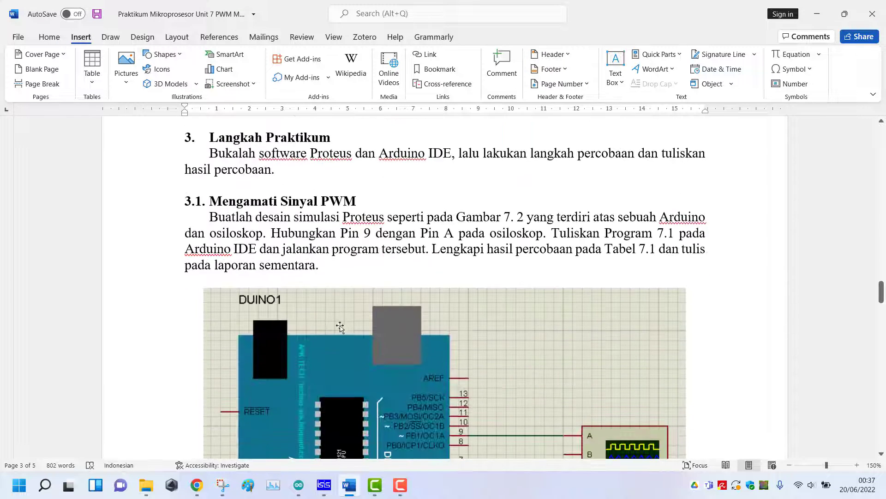
scroll(458, 321, down, 6)
scroll(480, 318, down, 4)
scroll(510, 311, up, 4)
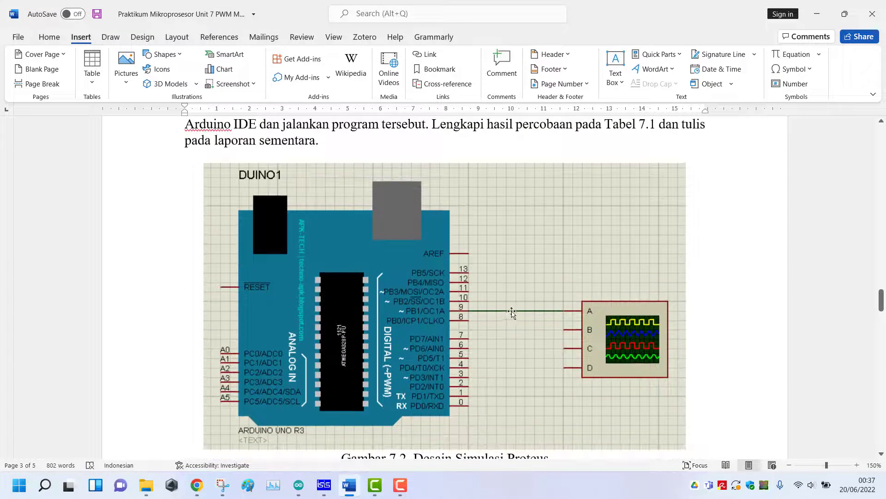
scroll(514, 311, up, 4)
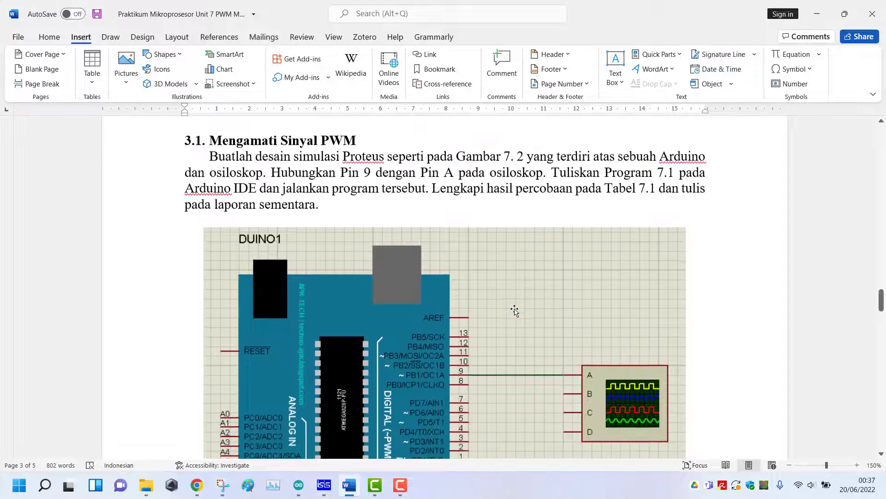
scroll(513, 309, down, 4)
scroll(511, 307, up, 4)
scroll(510, 308, down, 4)
click(510, 309)
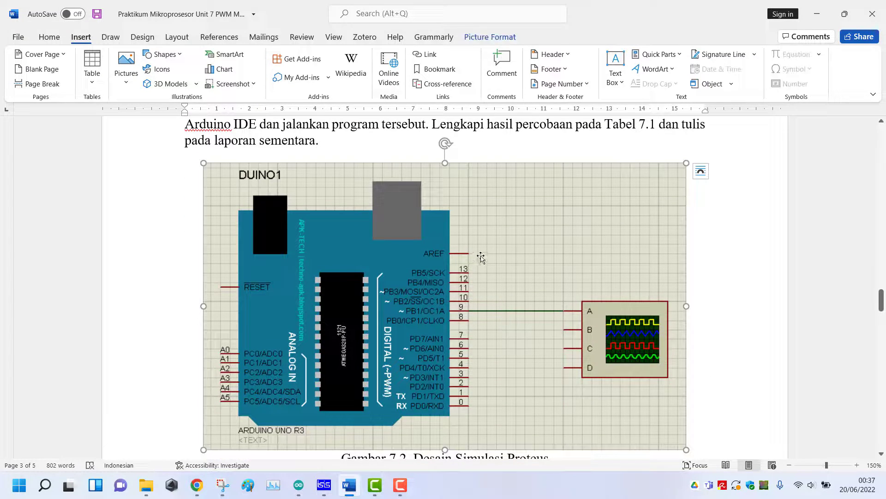
scroll(492, 268, up, 4)
Copy the Program 7.1 code from the Word document, and replace the contents of a new Arduino IDE sketch with it
scroll(494, 267, down, 20)
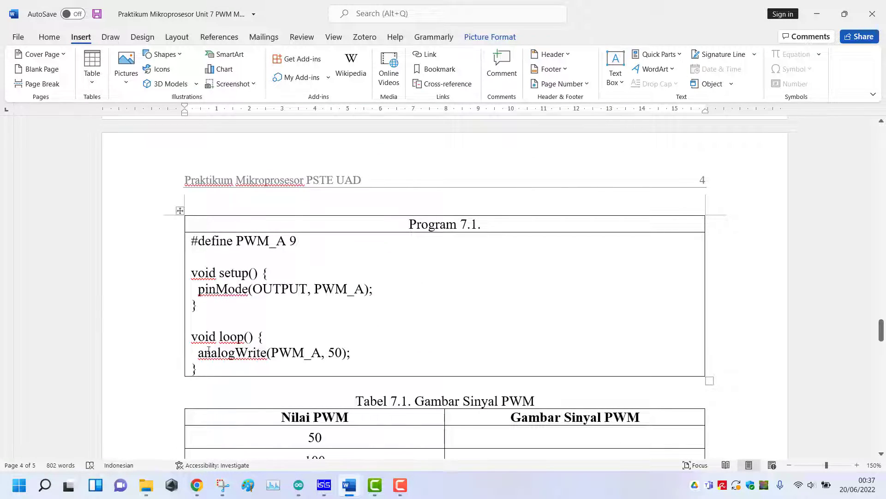
drag(201, 369, 191, 240)
key(ctrl+c)
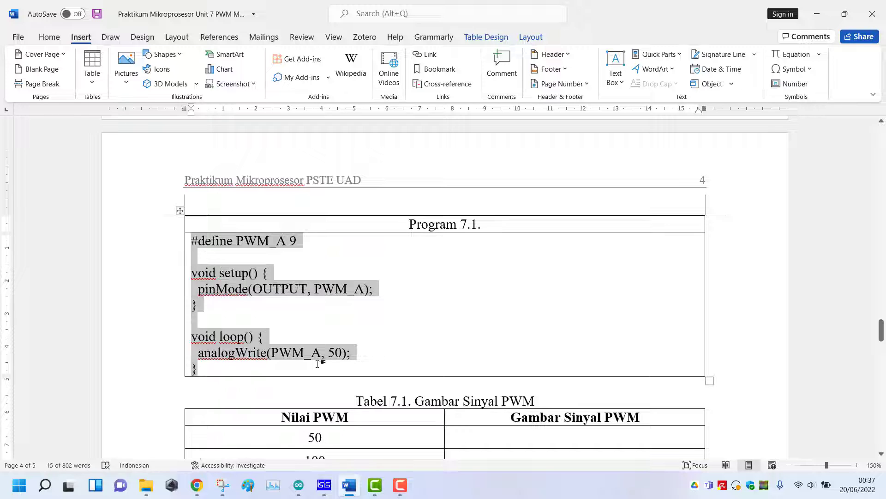
click(298, 485)
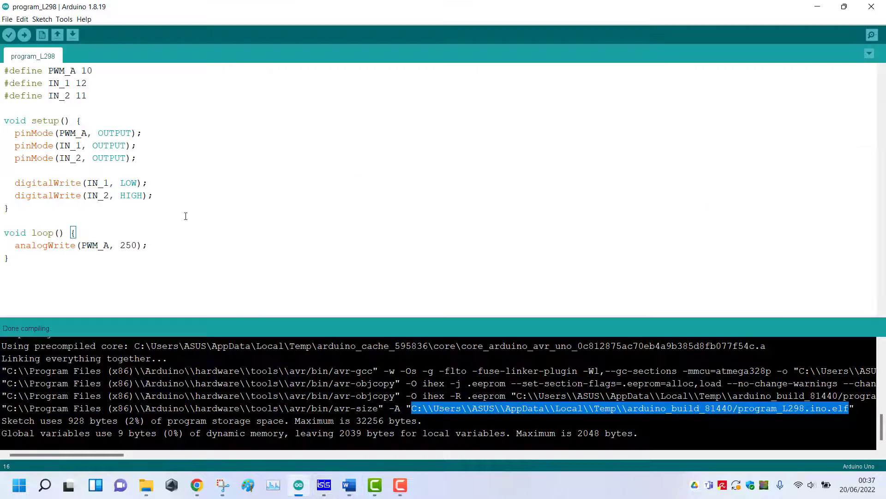
click(6, 19)
click(19, 31)
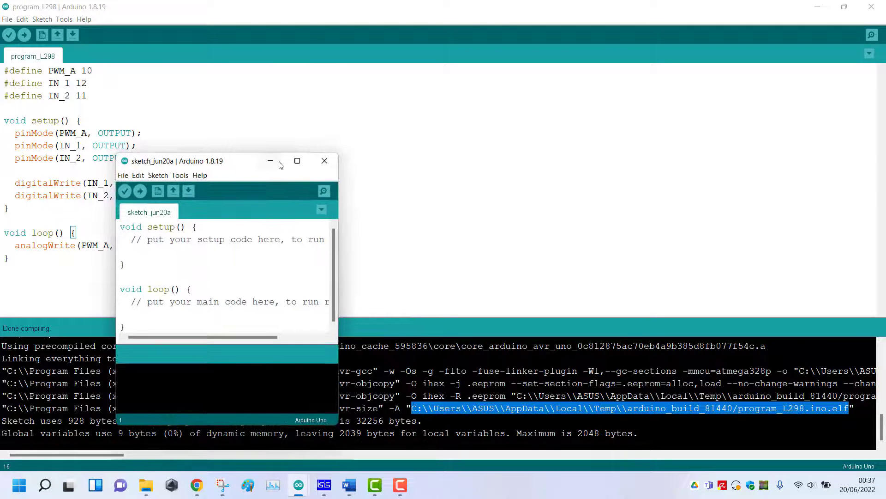
click(298, 161)
key(ctrl+a)
key(ctrl+v)
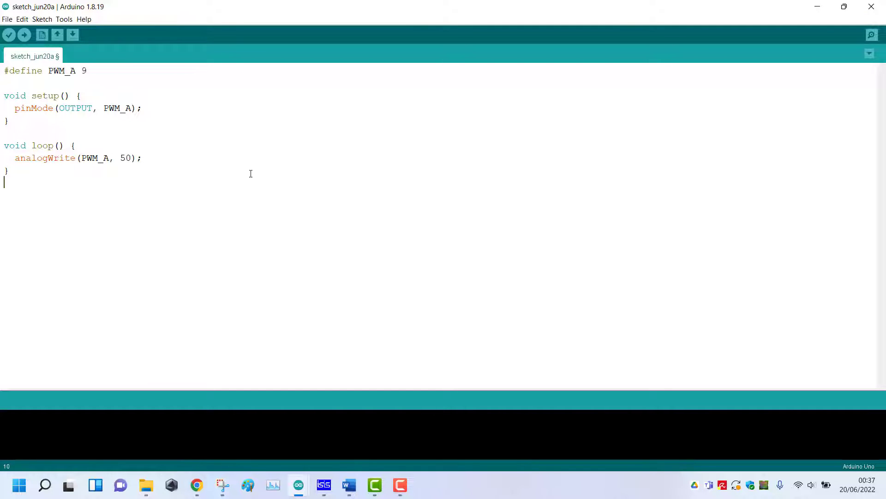
Save the sketch as program_PWM in the Save Arduino folder, and compile it with the output area enlarged
key(ctrl+s)
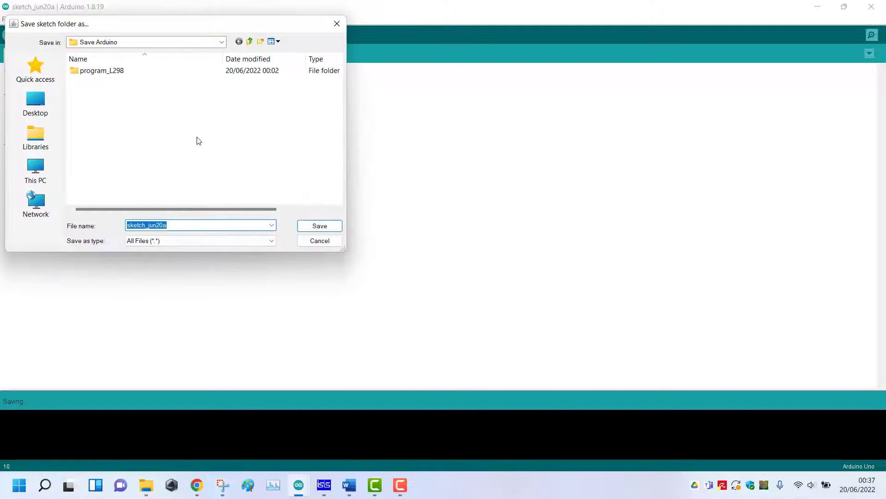
text(prog)
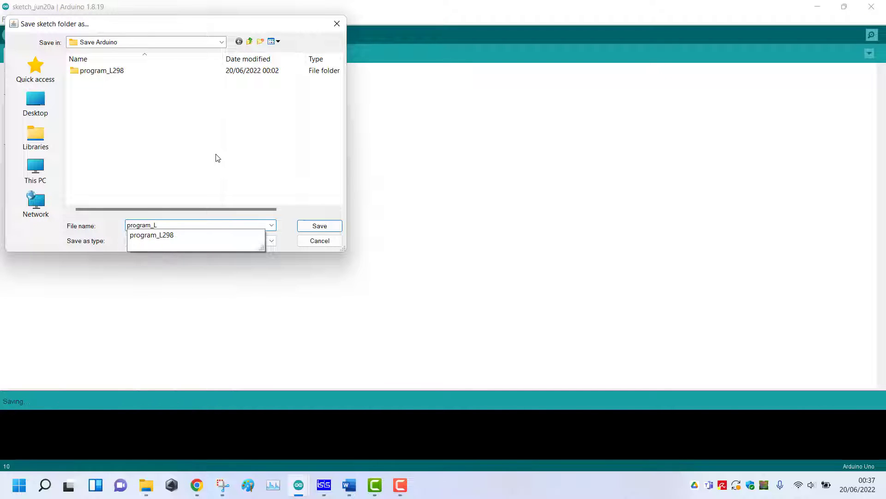
text(ram_PWM)
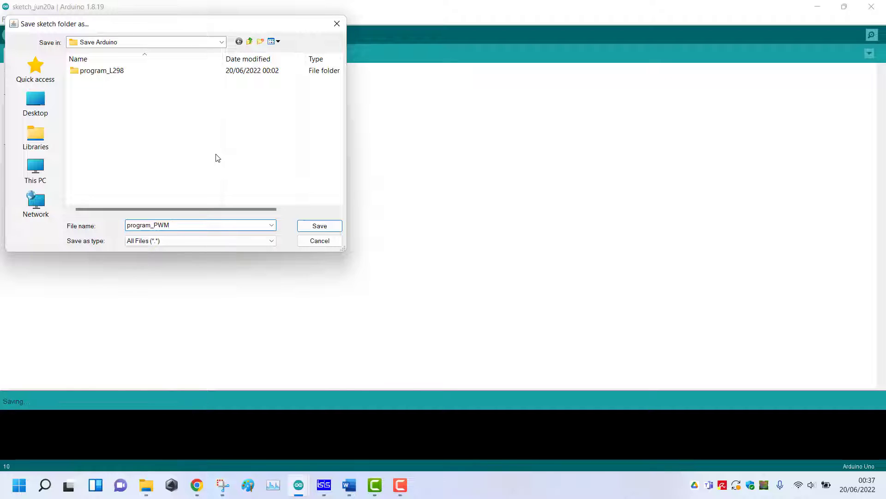
key(Return)
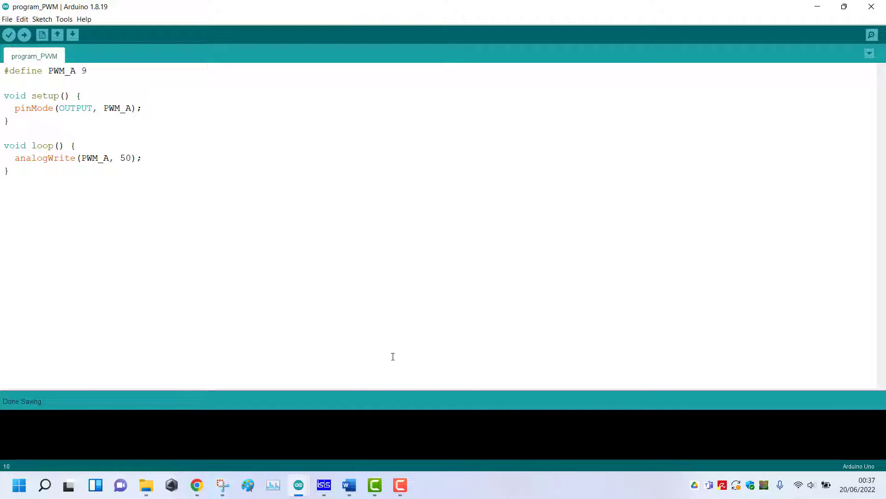
drag(408, 386, 406, 308)
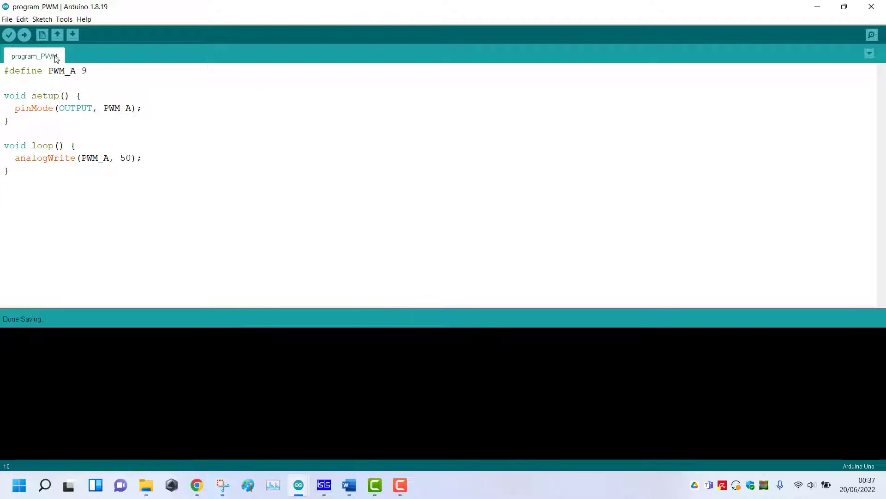
click(9, 35)
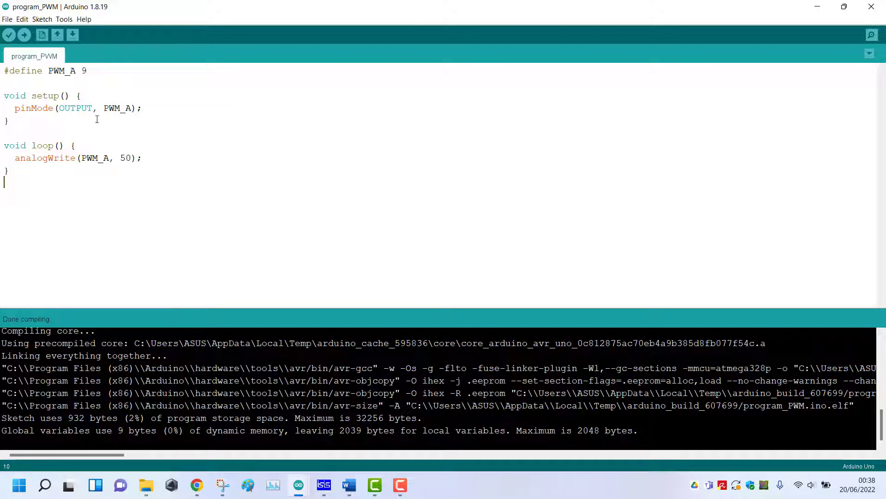
Switch to Proteus ISIS, examine the Arduino's PWM pins and pin 9's wire to the oscilloscope, and show the virtual instruments list
click(324, 483)
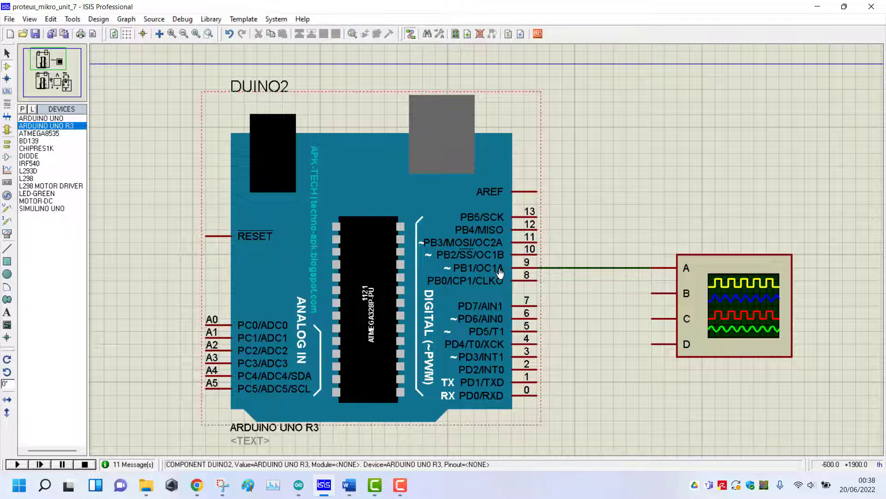
click(532, 263)
scroll(454, 359, up, 3)
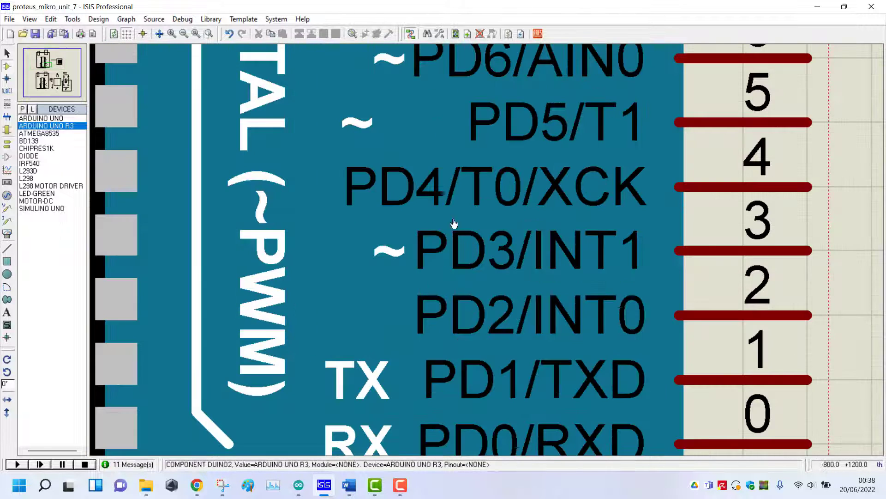
scroll(410, 263, down, 3)
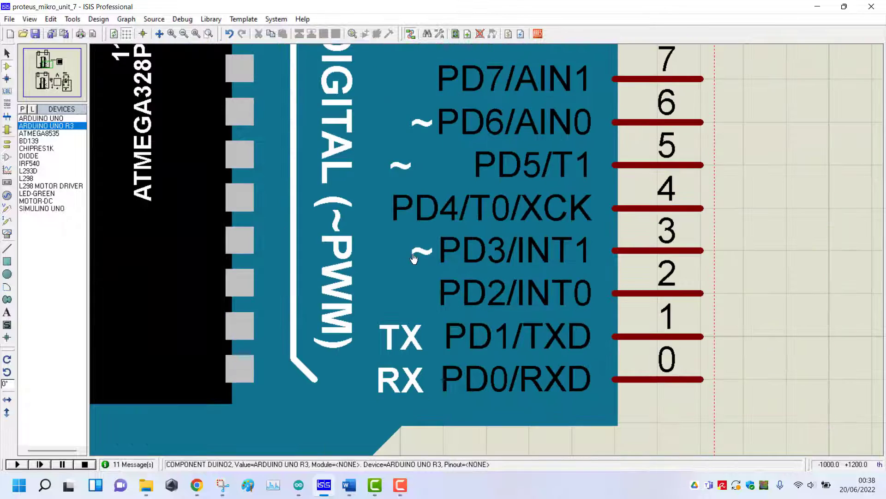
scroll(471, 237, down, 1)
scroll(480, 254, up, 2)
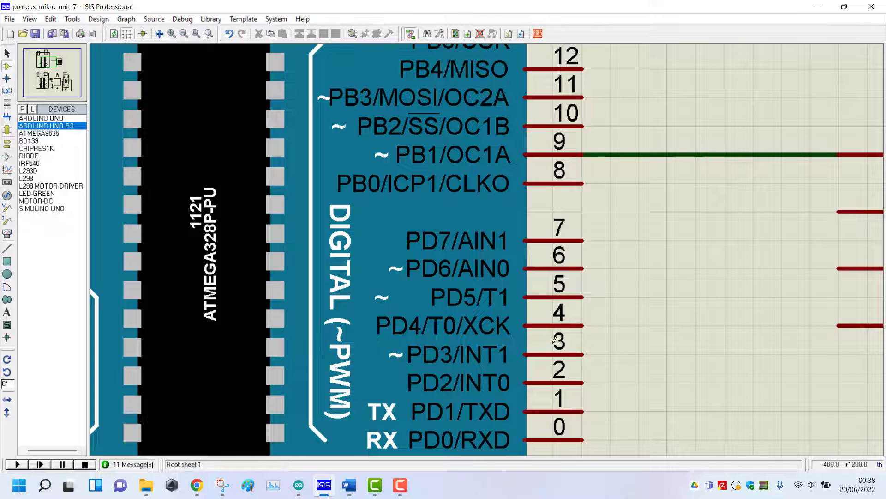
scroll(507, 257, down, 1)
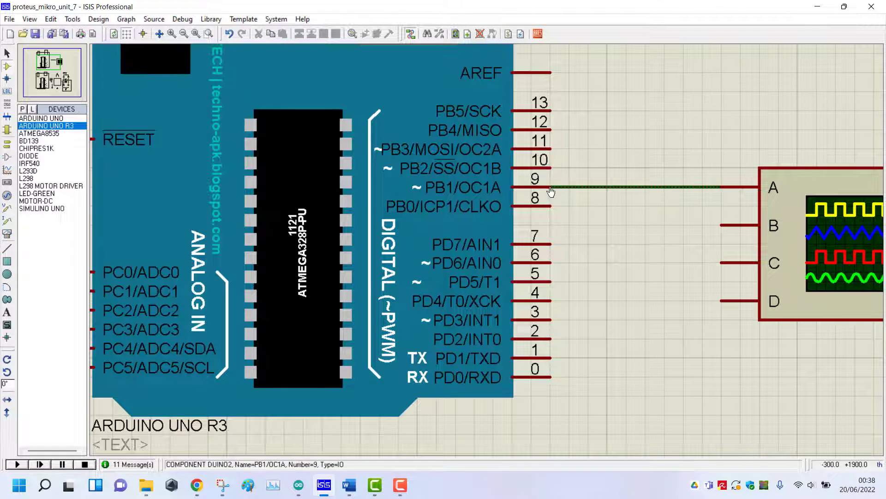
scroll(490, 242, down, 3)
scroll(515, 254, up, 3)
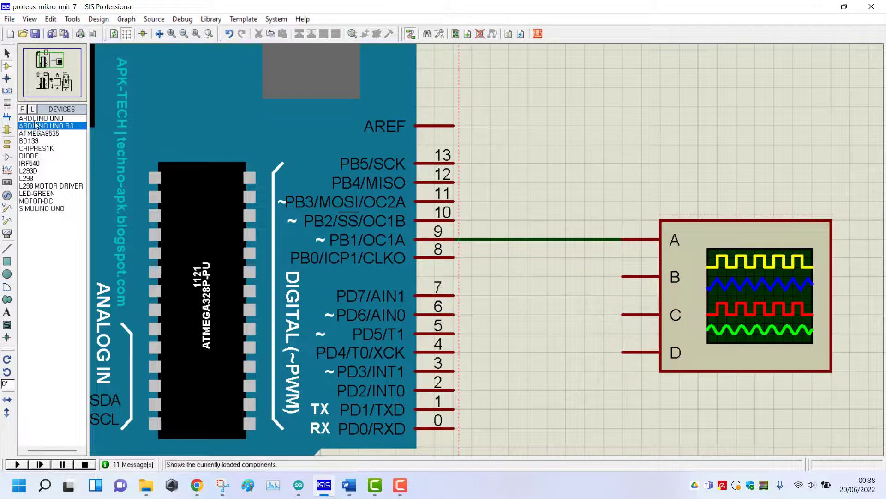
click(7, 234)
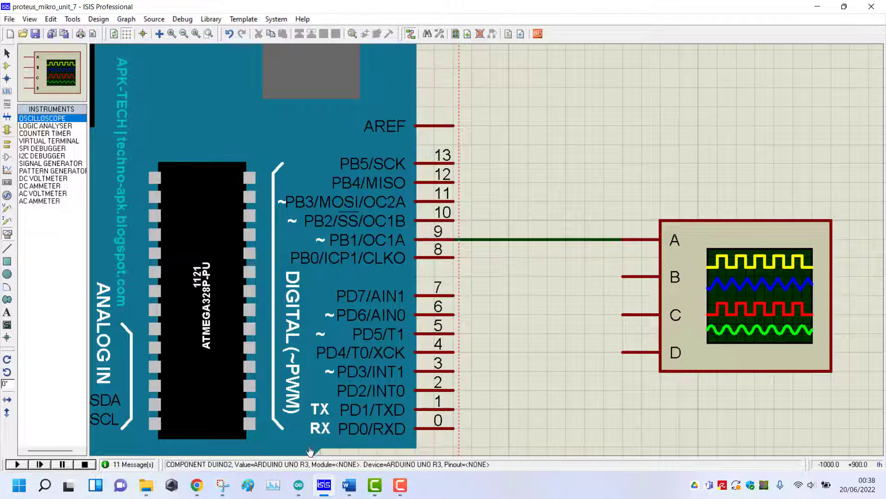
Return to the program_PWM sketch in the Arduino IDE, and select the full path of program_PWM.ino.elf in the compile output
mouse_move(300, 487)
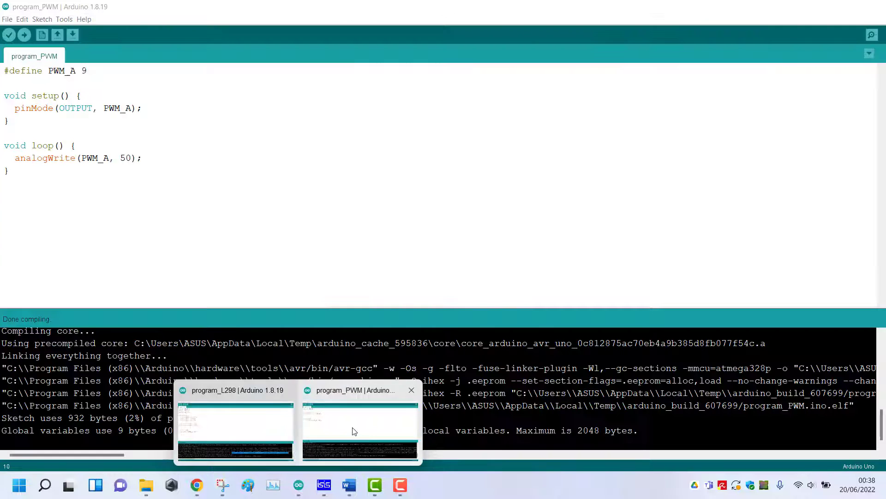
click(354, 430)
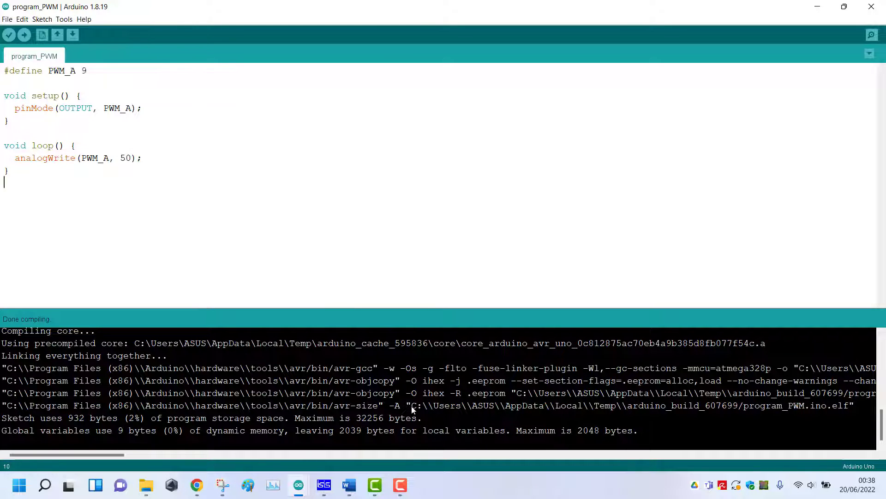
drag(423, 406, 536, 411)
drag(640, 415, 836, 412)
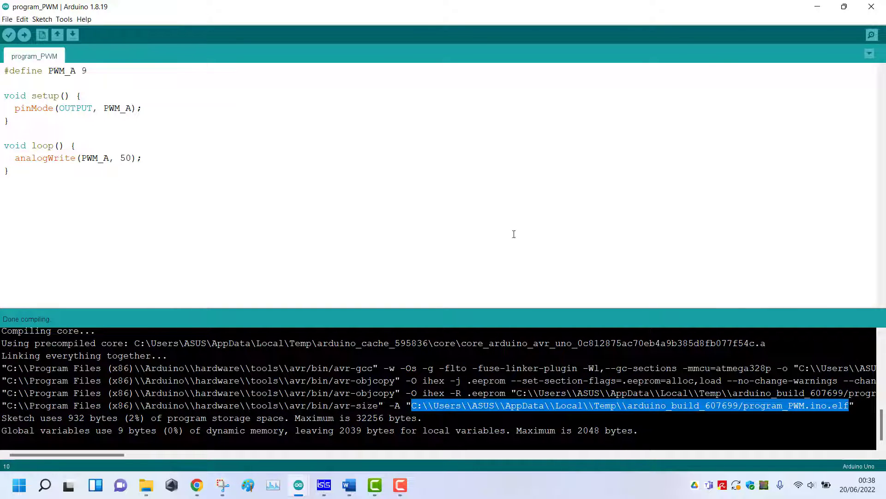
drag(504, 306, 528, 294)
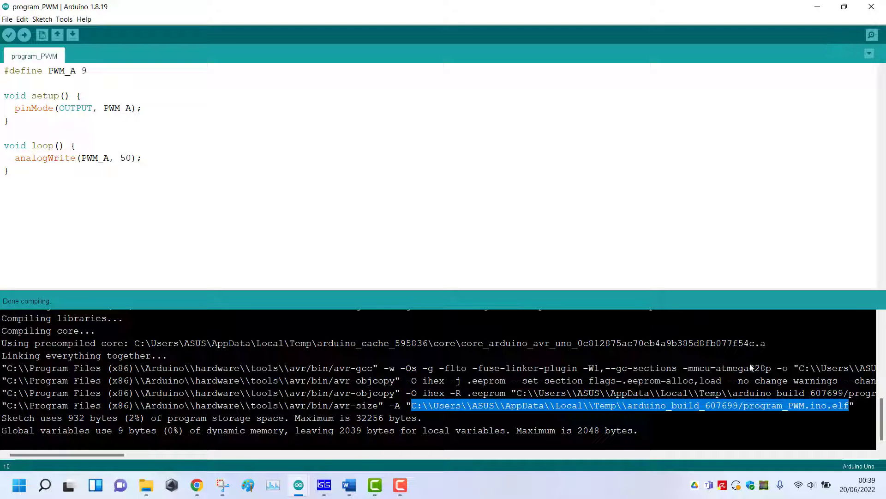
Switch to Proteus ISIS and set the DUINO2 Arduino Uno's program file to the copied path of program_PWM.ino.elf
click(817, 8)
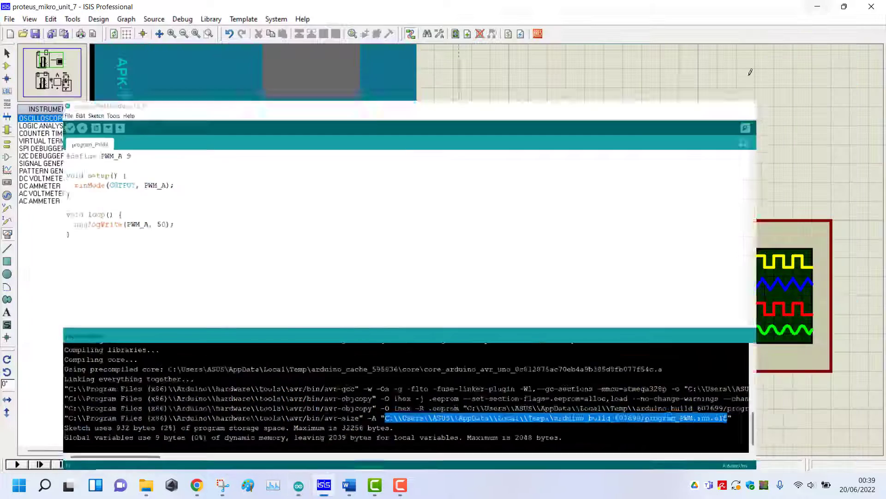
double_click(282, 288)
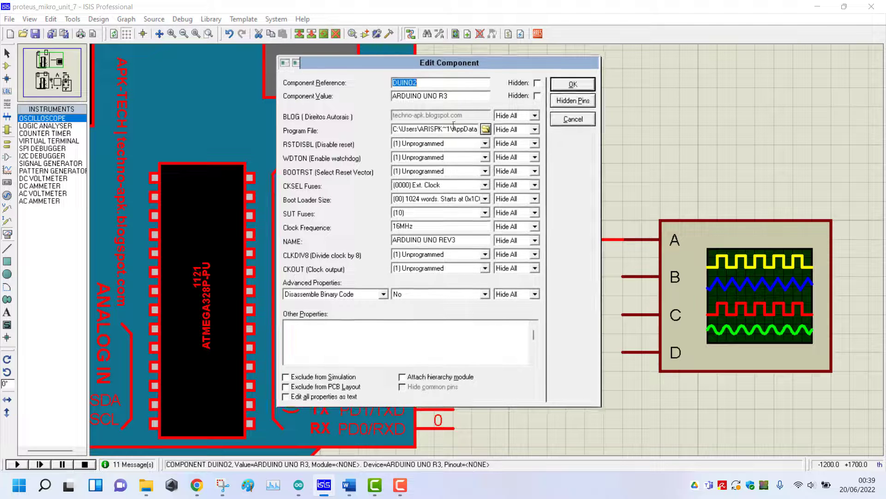
click(485, 130)
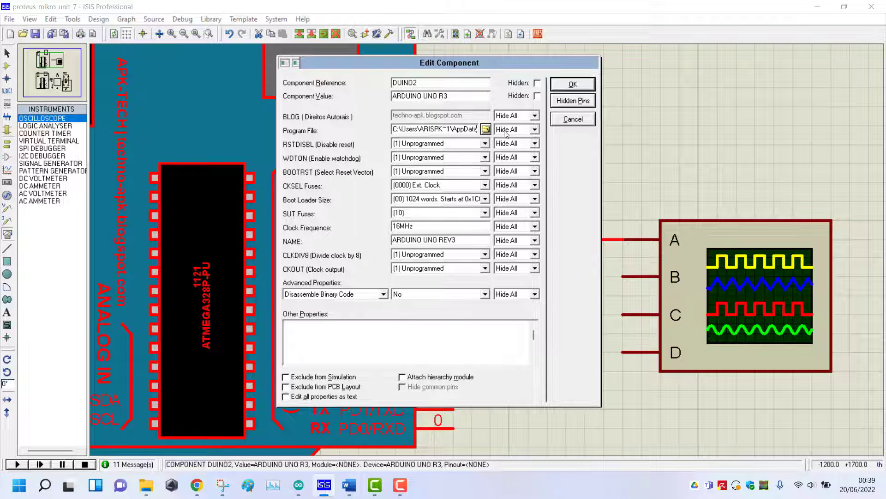
key(End)
key(shift+Home)
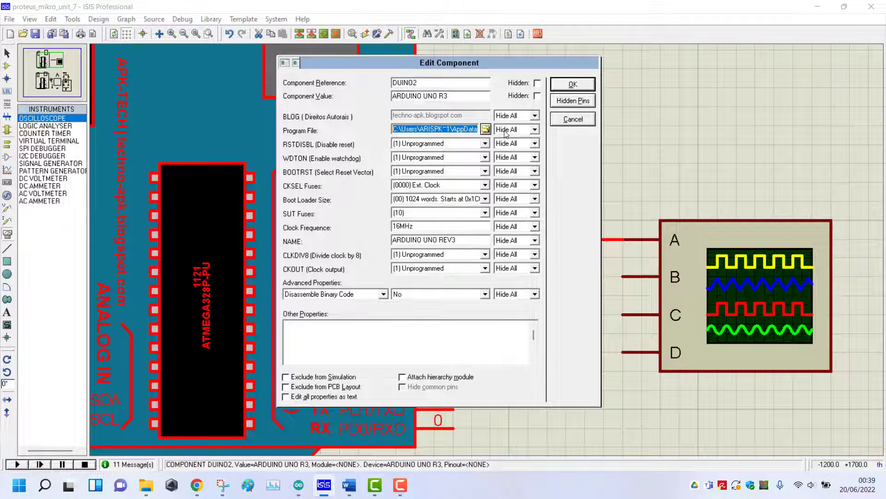
click(571, 88)
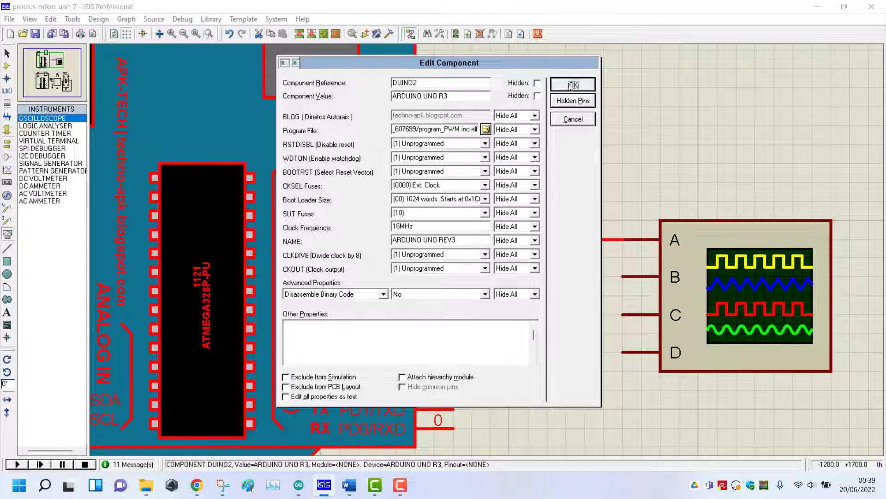
Run the simulation, move the Digital Oscilloscope window clear of the Arduino, view the channel A signal, and stop the simulation
click(17, 464)
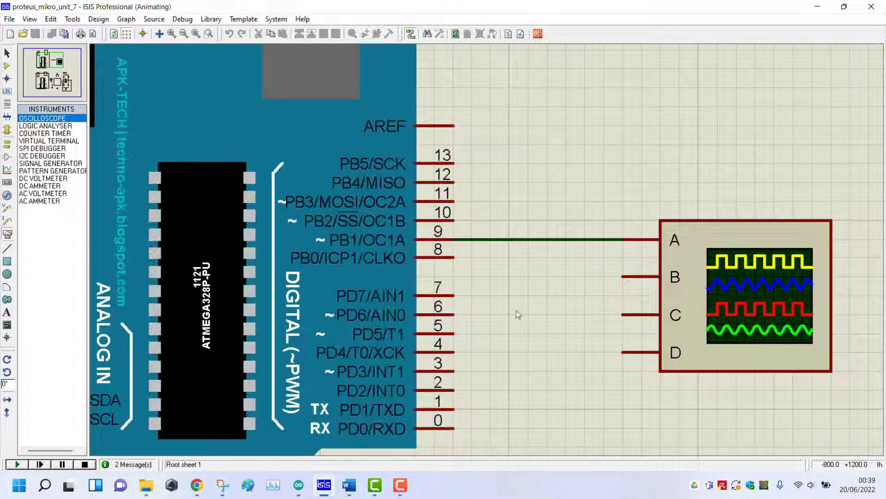
drag(355, 159, 625, 89)
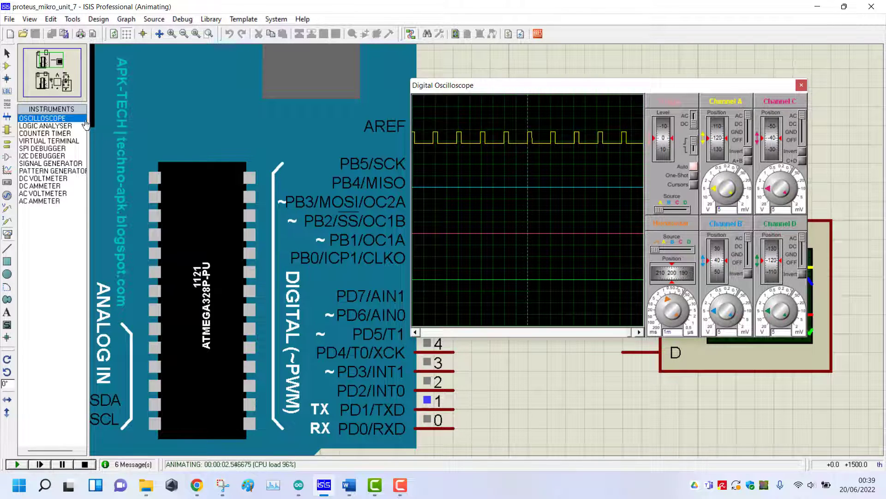
click(85, 463)
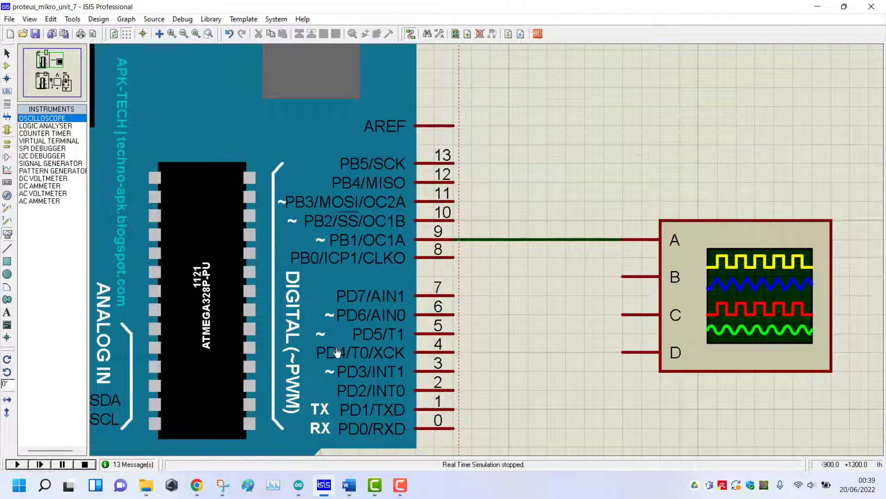
Rerun the simulation, examine the channel A PWM waveform with the oscilloscope timebase at 0.5 ms, and stop the simulation
scroll(387, 273, down, 3)
scroll(387, 273, up, 2)
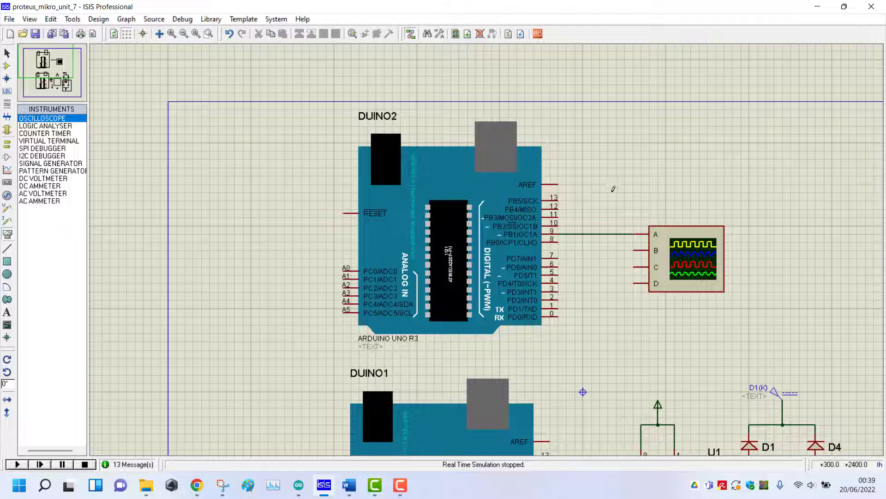
scroll(613, 189, up, 1)
click(17, 464)
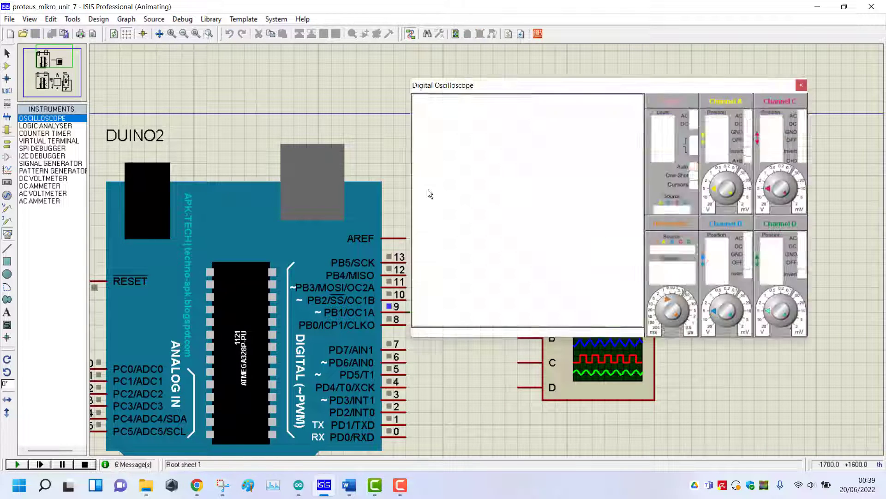
drag(520, 89, 533, 55)
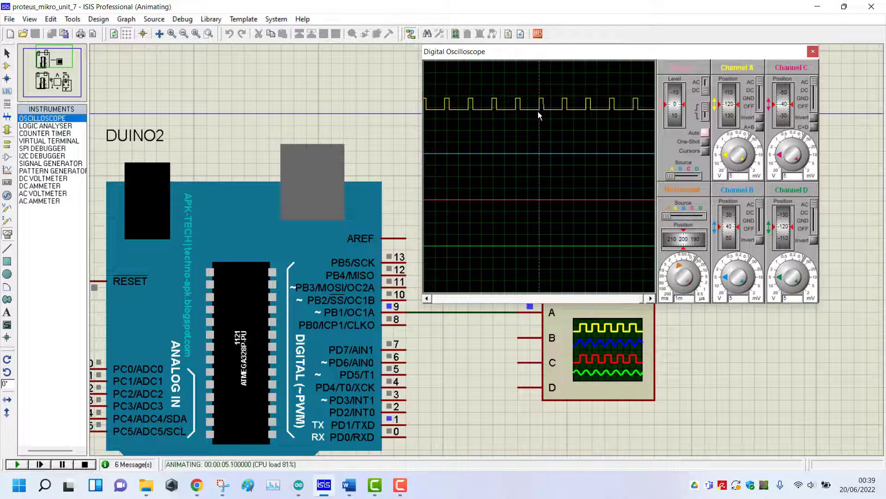
scroll(558, 107, up, 3)
scroll(558, 115, down, 2)
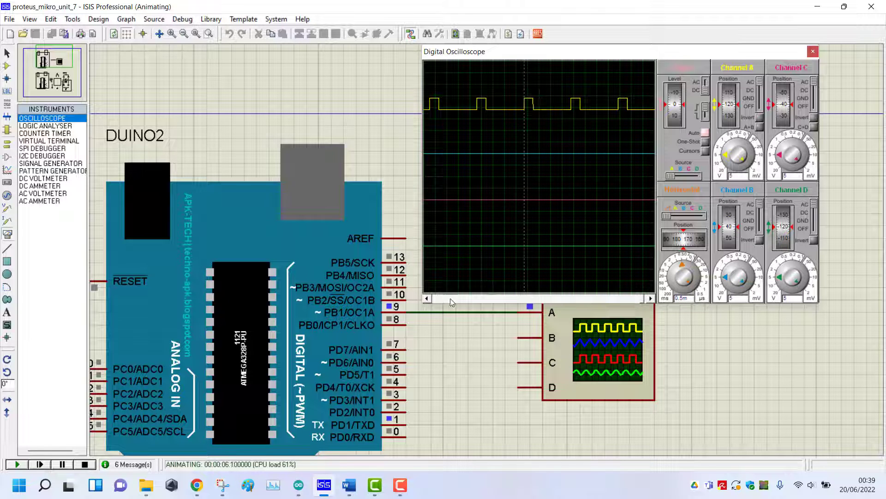
click(85, 464)
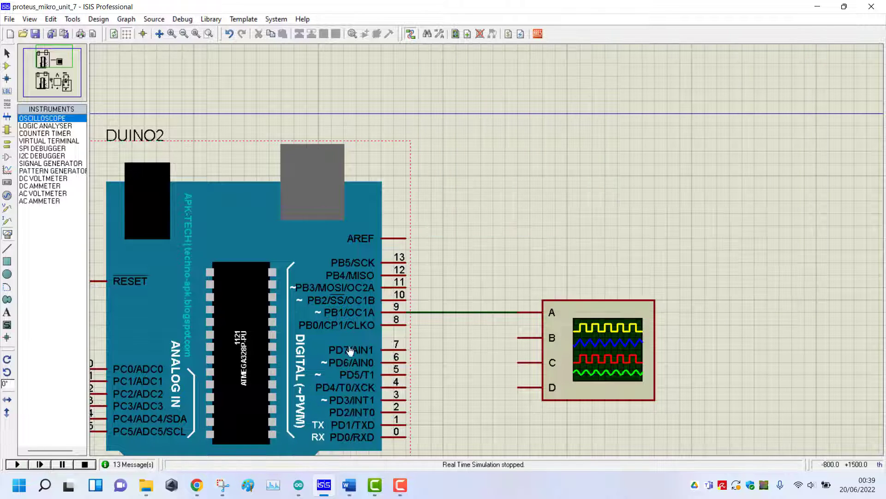
Return to the Word document and review Tabel 7.1's PWM values 50, 100, 150, 200 and 250 and its empty signal image column
click(350, 485)
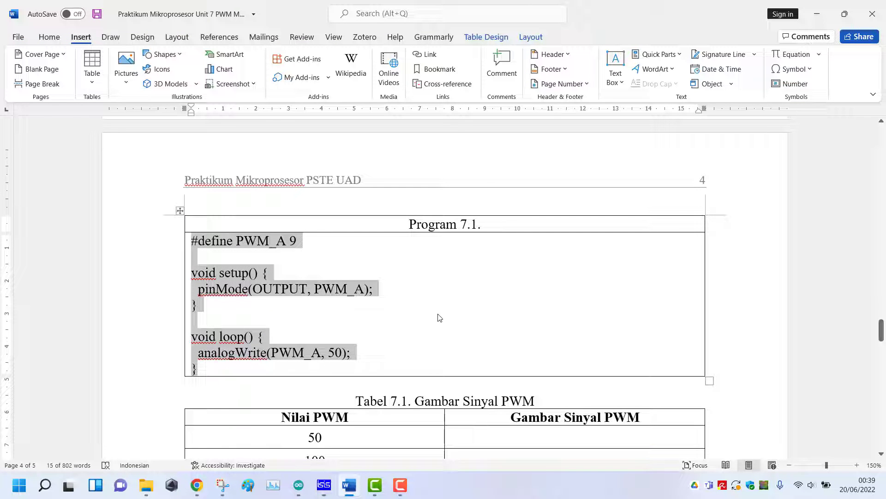
click(493, 293)
scroll(483, 290, down, 3)
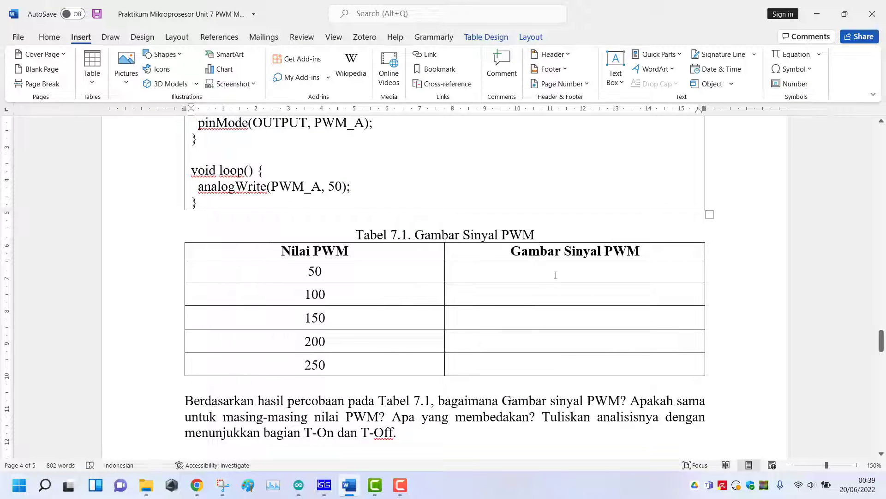
scroll(389, 249, up, 1)
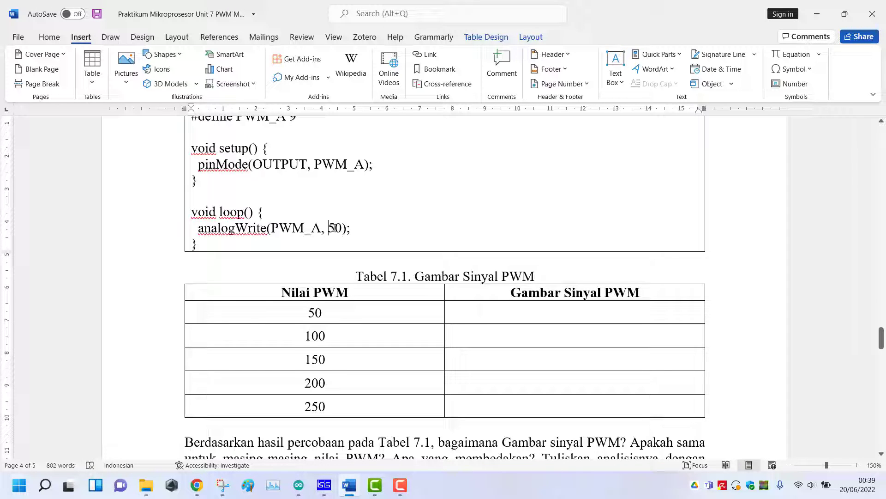
drag(336, 337, 293, 337)
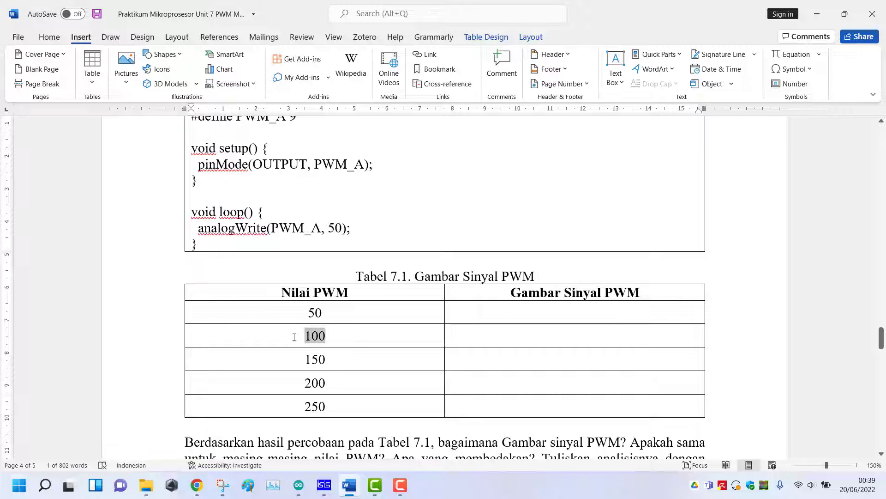
drag(340, 358, 292, 360)
drag(341, 382, 291, 383)
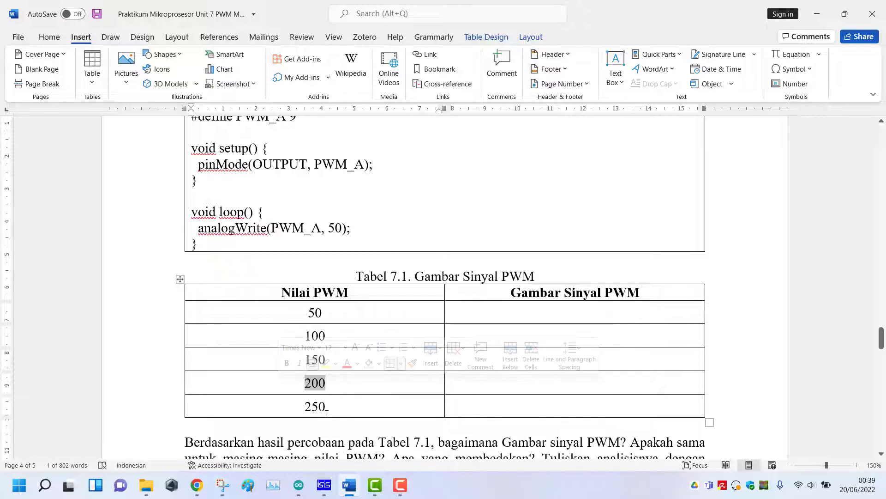
drag(340, 406, 283, 404)
click(575, 312)
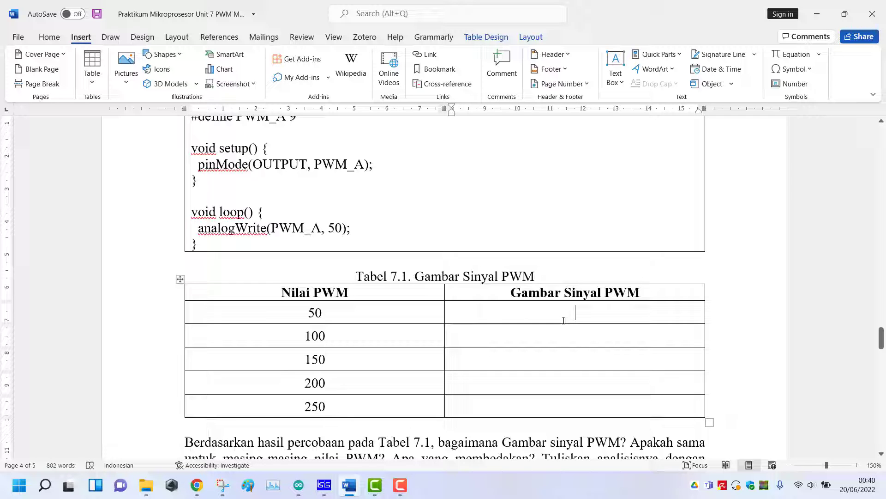
Read the analysis question below Tabel 7.1 about the PWM signal images and the T-On and T-Off parts
scroll(566, 317, down, 5)
scroll(382, 282, up, 3)
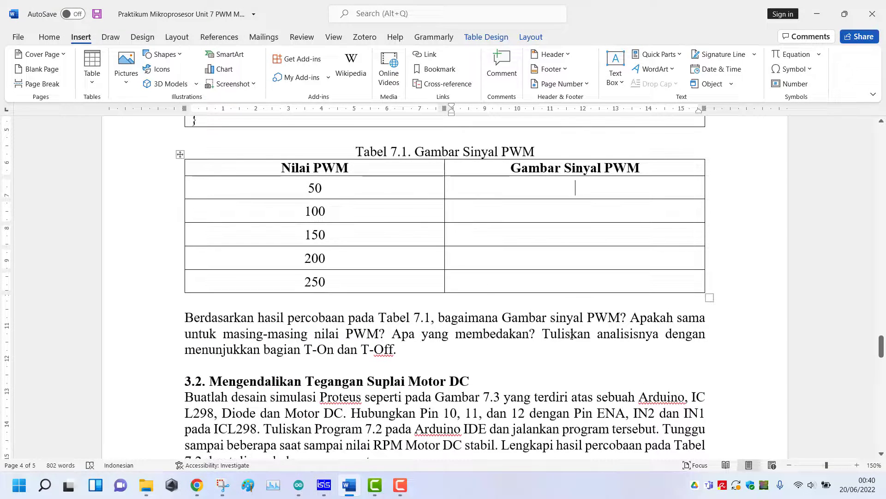
scroll(448, 381, down, 1)
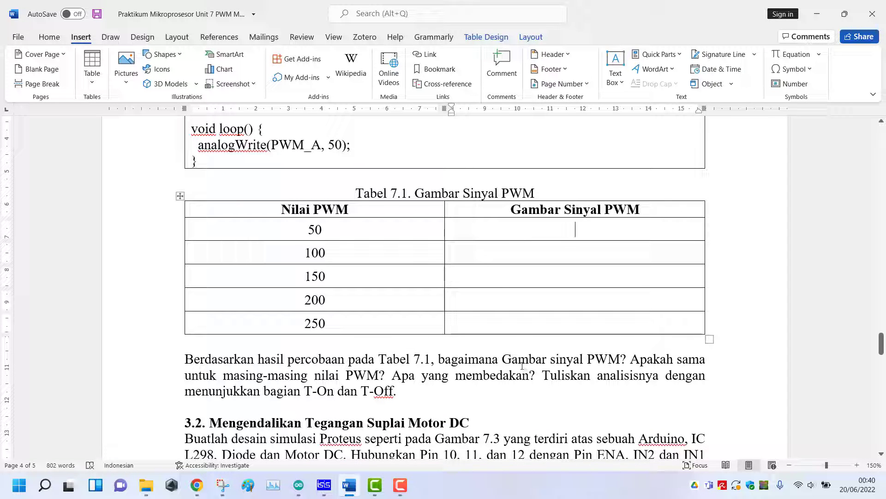
click(410, 392)
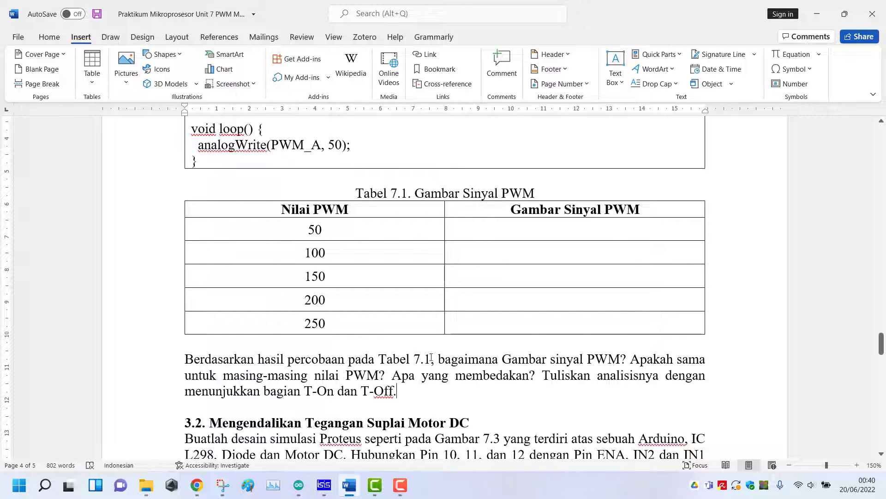
scroll(483, 350, down, 5)
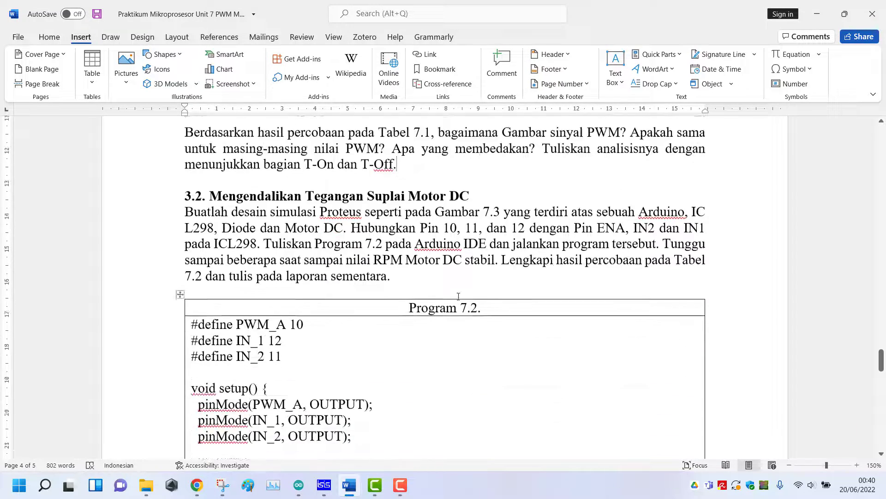
scroll(454, 290, up, 6)
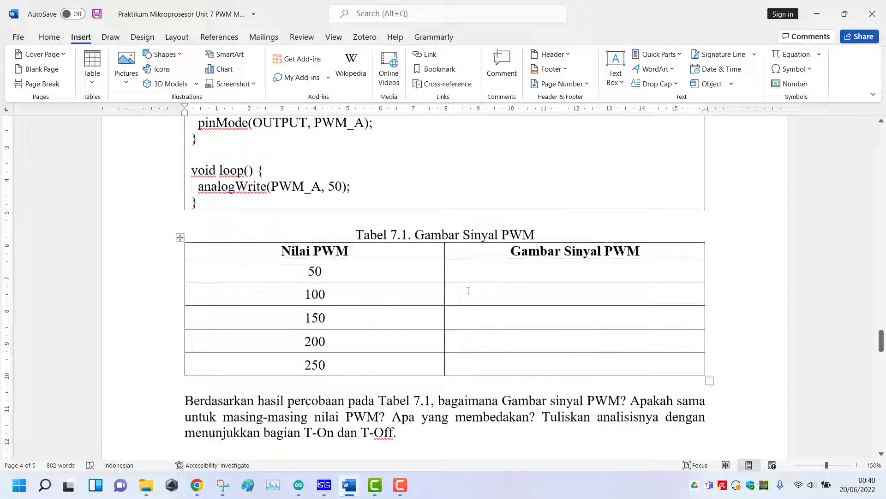
Cut the Proteus circuit picture and its caption "Gambar 7.3. Desain Simulasi Proteus" from below Program 7.2
scroll(467, 290, down, 5)
scroll(468, 290, down, 11)
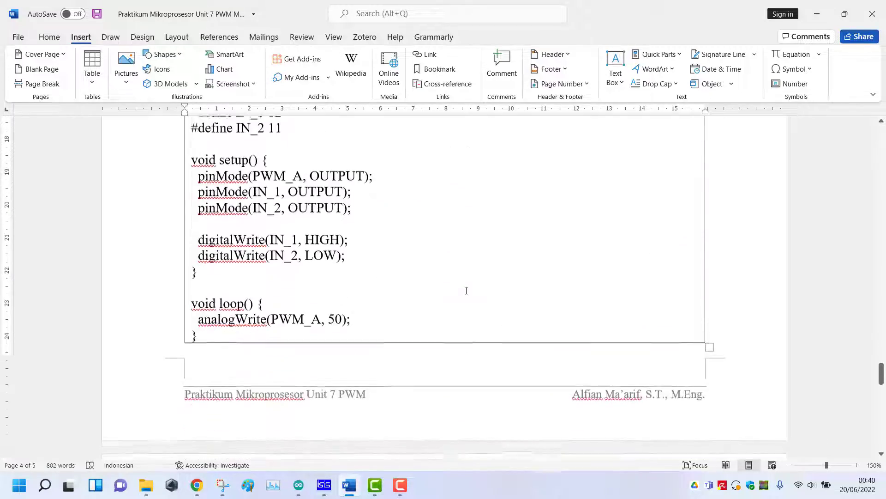
scroll(467, 291, down, 3)
scroll(485, 293, up, 10)
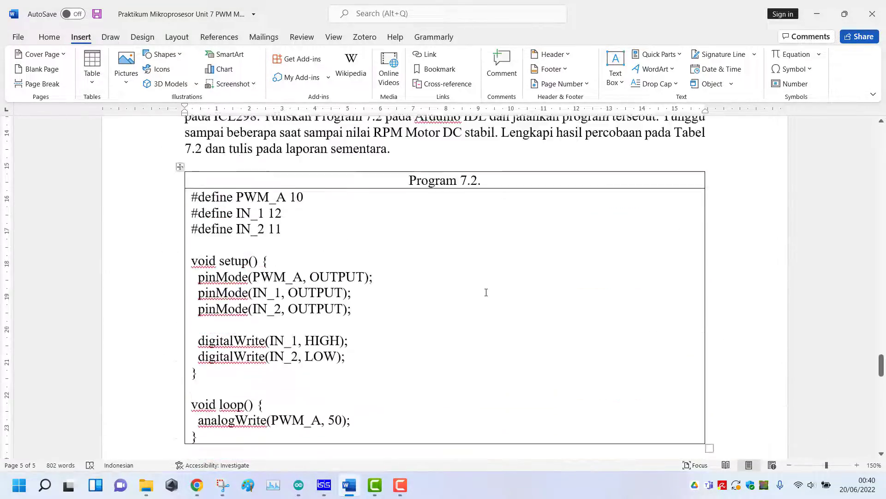
scroll(489, 296, down, 5)
scroll(489, 296, down, 9)
drag(553, 279, 509, 253)
scroll(510, 255, up, 2)
scroll(510, 255, up, 2)
key(Delete)
Paste the picture and caption between the section 3.2 paragraph and Program 7.2, and add a blank line above the picture
scroll(336, 173, up, 7)
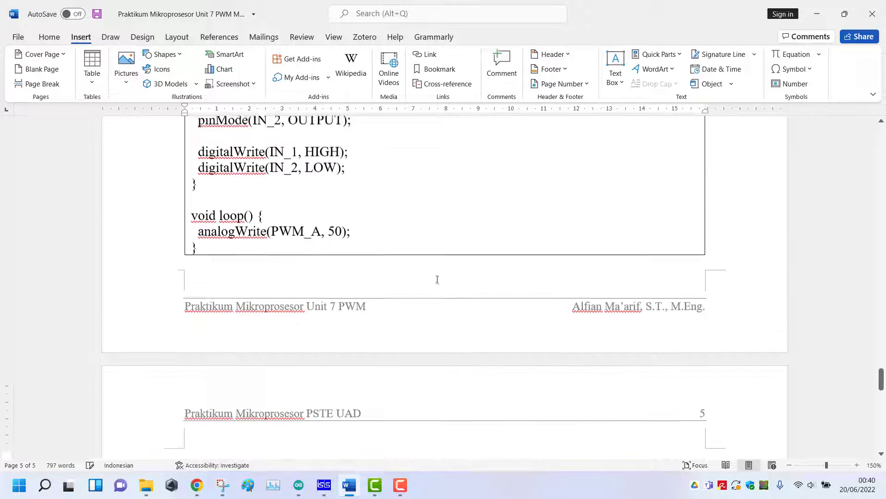
click(430, 131)
key(Return)
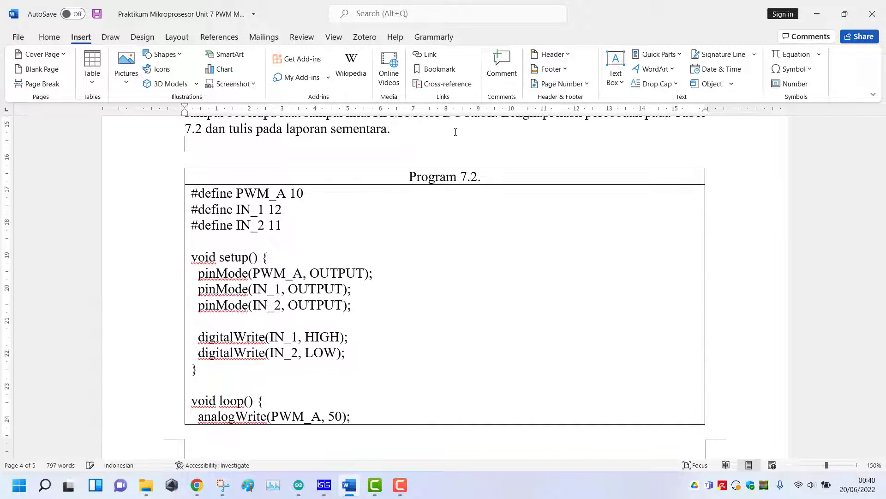
key(ctrl+v)
scroll(445, 163, up, 3)
click(545, 259)
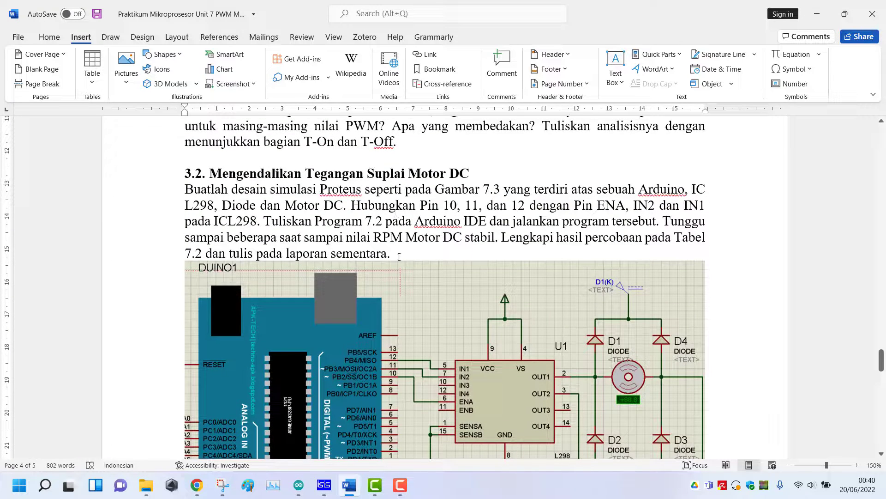
key(Return)
Examine the Arduino, L298, diode and DC motor circuit in Gambar 7.3 and the Program 7.2 code
scroll(544, 259, down, 5)
scroll(512, 268, up, 3)
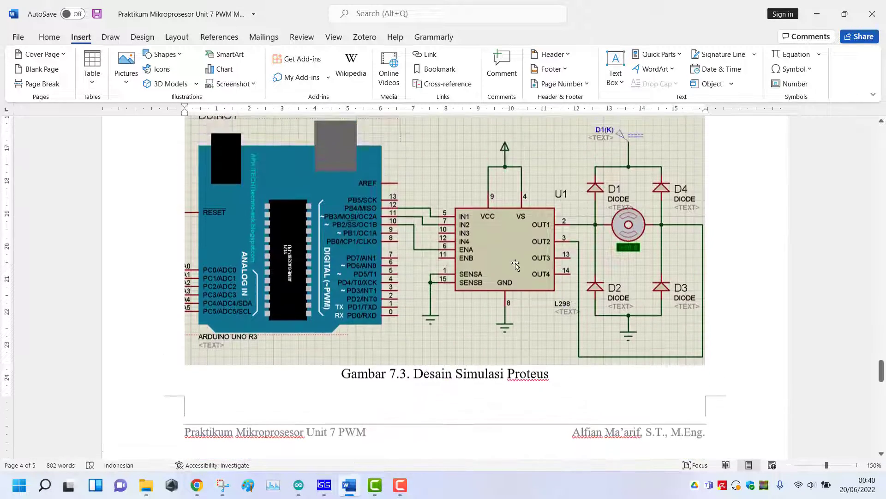
scroll(511, 268, down, 1)
scroll(485, 277, up, 1)
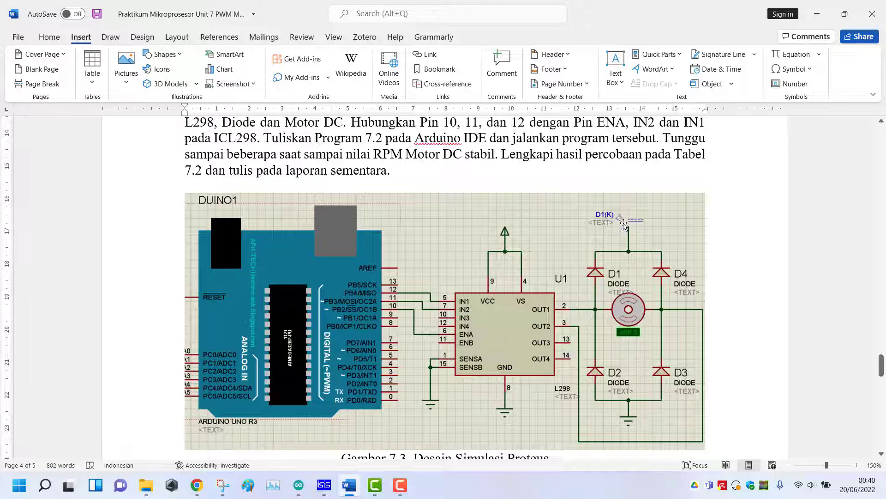
scroll(560, 267, down, 4)
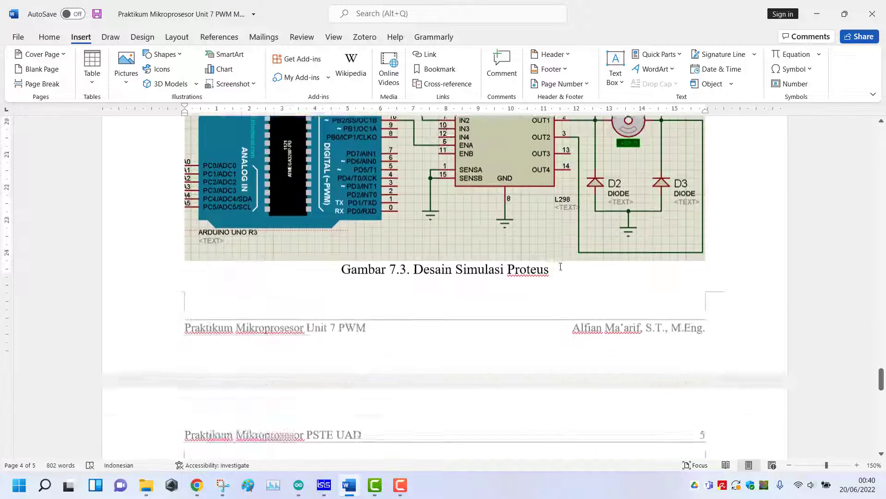
scroll(561, 267, down, 8)
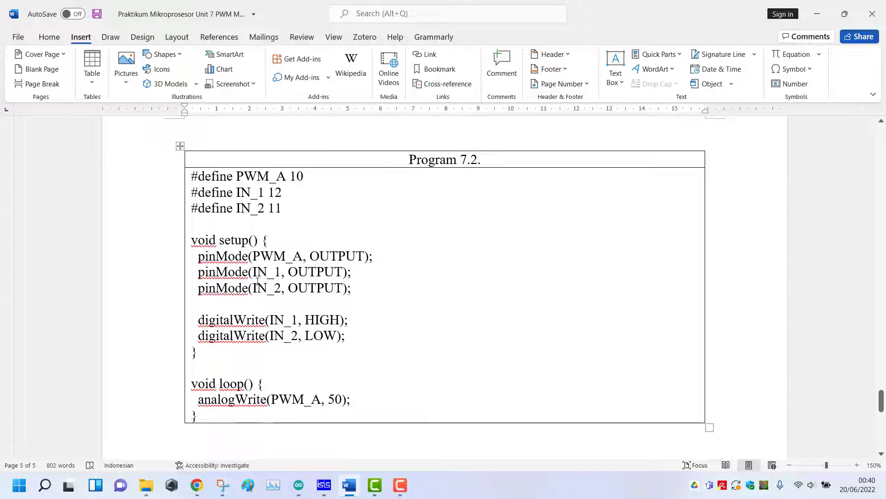
Switch to Proteus and delete the DUINO2 Arduino and the oscilloscope, leaving only the L298 DC motor circuit
click(817, 14)
scroll(483, 251, down, 1)
click(368, 282)
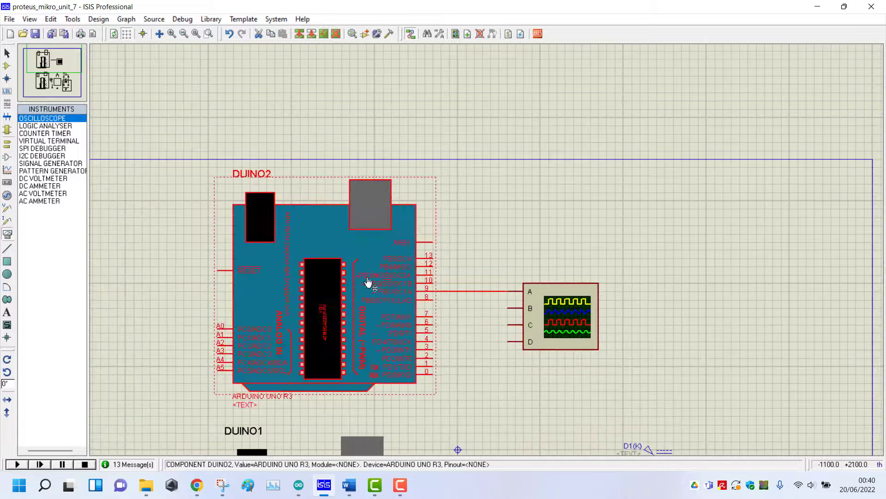
key(Delete)
click(583, 326)
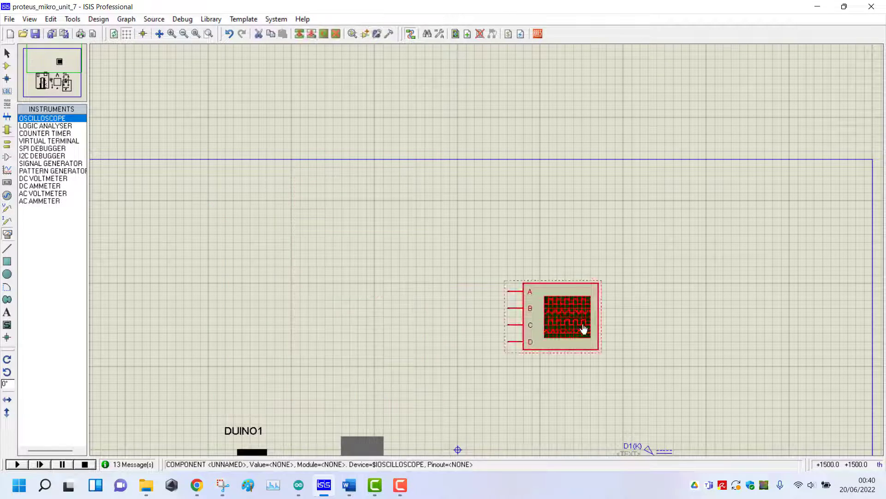
key(Delete)
scroll(487, 237, down, 3)
scroll(517, 300, up, 4)
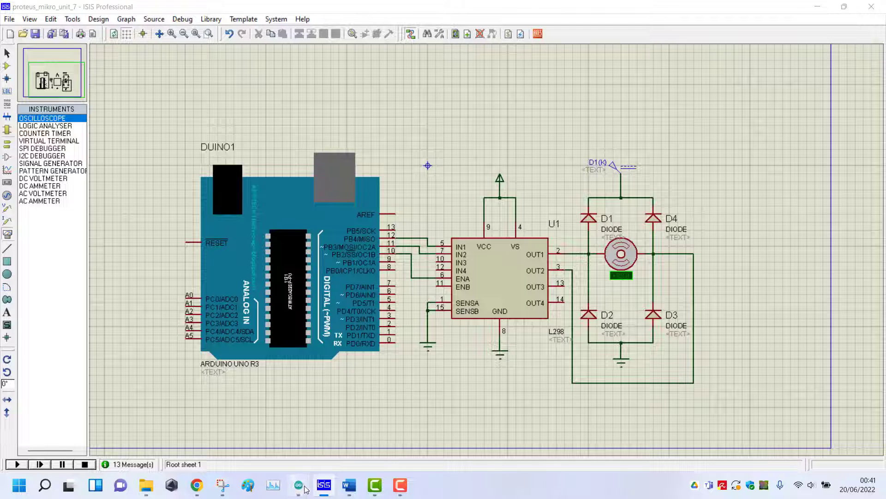
Switch to the program_L298 sketch in the Arduino IDE and set the IN_1 digitalWrite value to HIGH
mouse_move(299, 485)
click(274, 432)
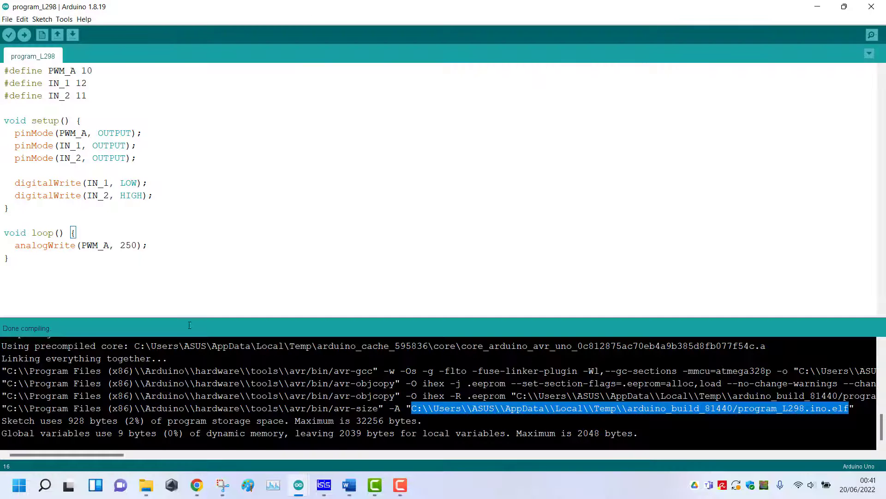
click(143, 183)
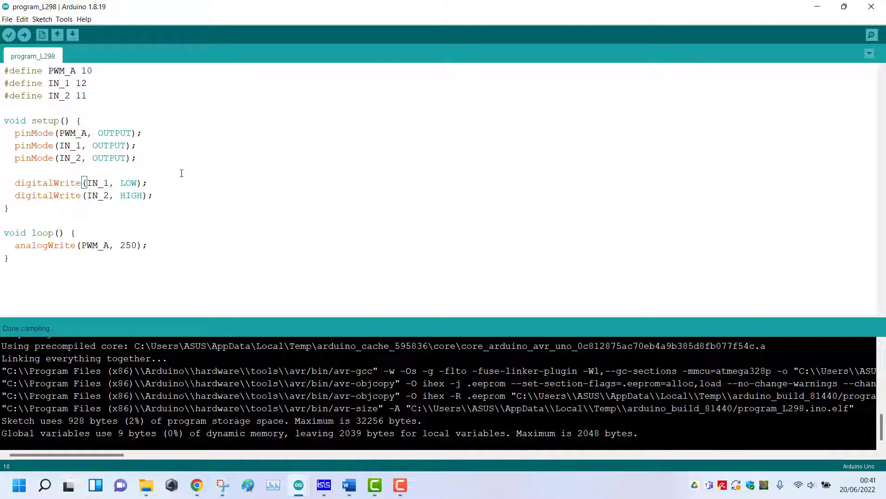
key(Left)
key(shift+Left)
key(shift+Left)
key(shift+Left)
text(HIGH)
Set the IN_2 digitalWrite value to LOW and save the sketch
key(Down)
key(shift+Left)
key(shift+Left)
key(shift+Left)
key(shift+Left)
text(LOW)
key(ctrl+s)
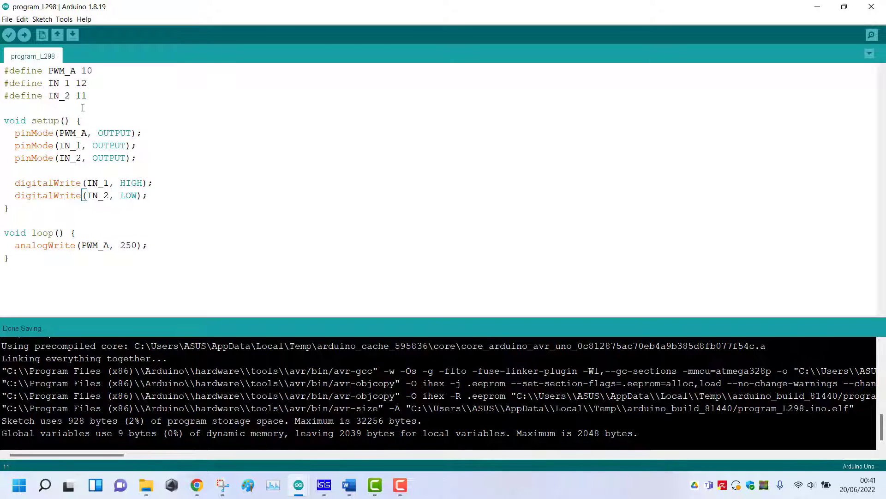
Compile the program_L298 sketch and copy the path of program_L298.ino.elf from the compiler output
key(ctrl+r)
drag(412, 410, 845, 413)
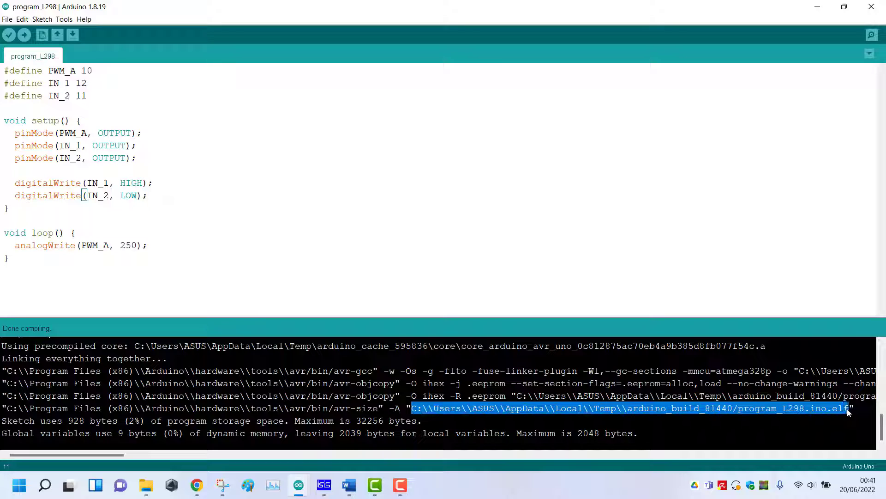
In Proteus, replace the Program File of the Arduino DUINO1 with the copied program_L298.ino.elf path
click(818, 10)
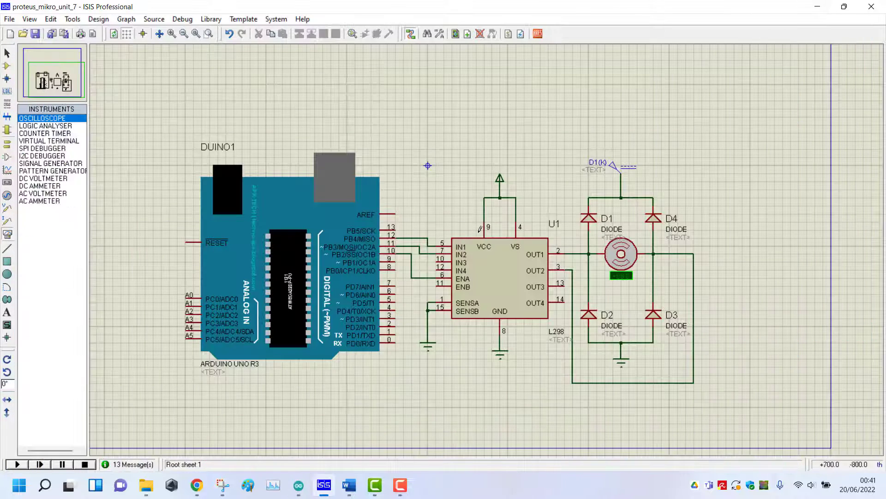
double_click(340, 283)
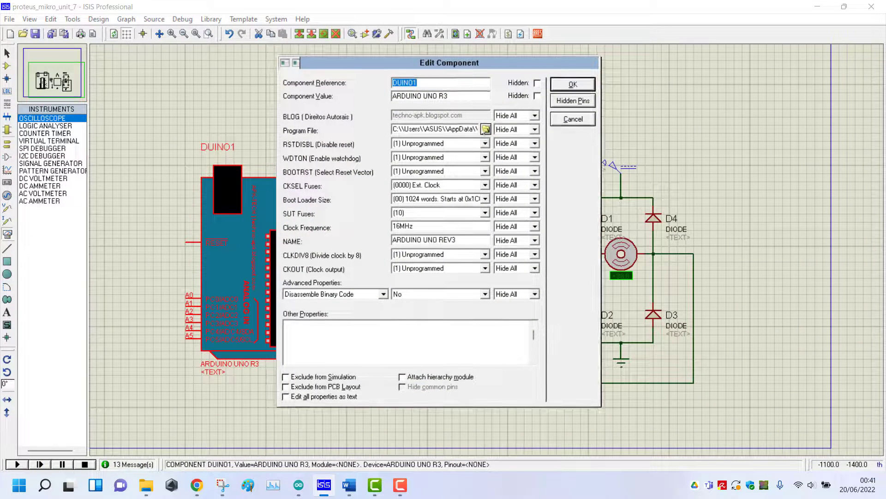
click(468, 128)
key(ctrl+v)
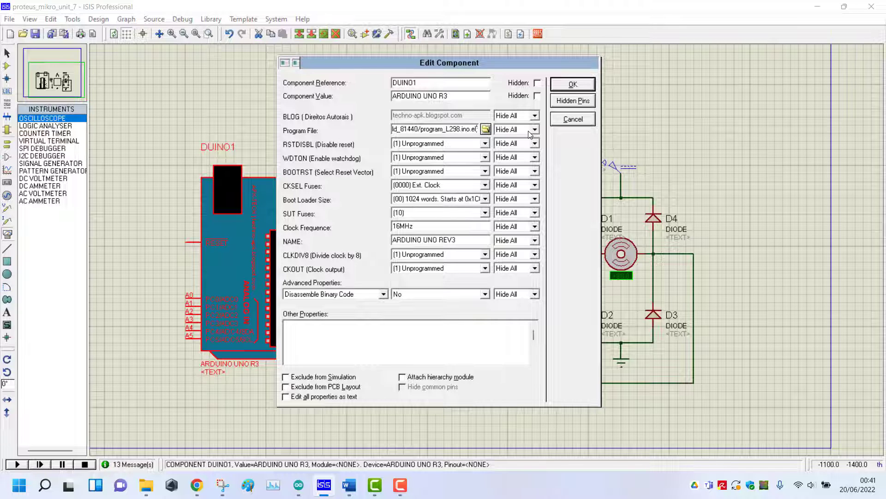
key(ctrl+a)
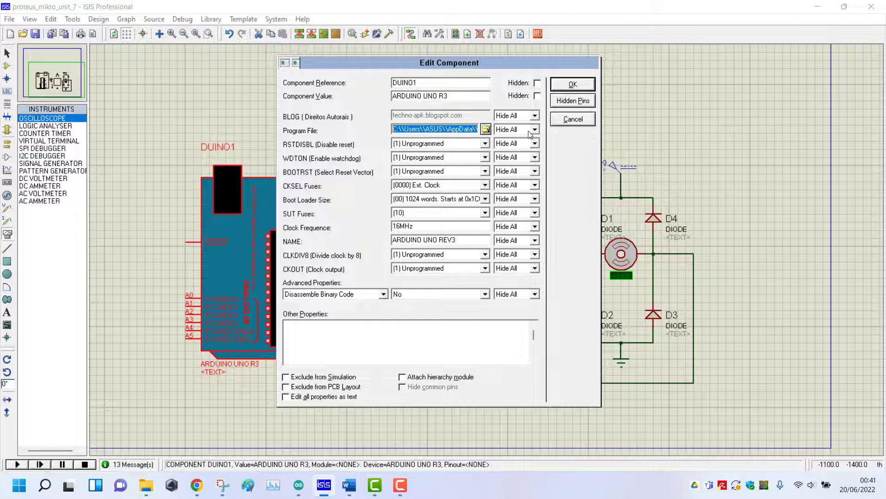
key(BackSpace)
key(ctrl+v)
click(572, 84)
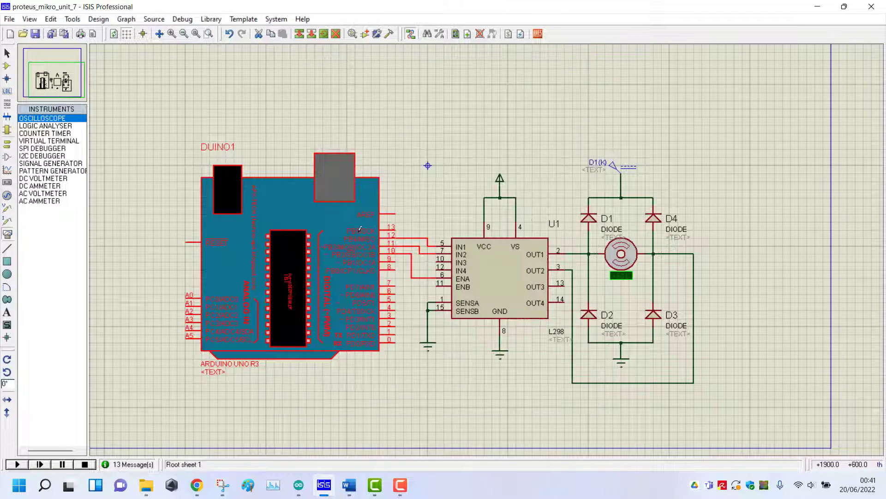
Run the simulation and watch the DC motor's direction and speed at the L298 output
click(17, 463)
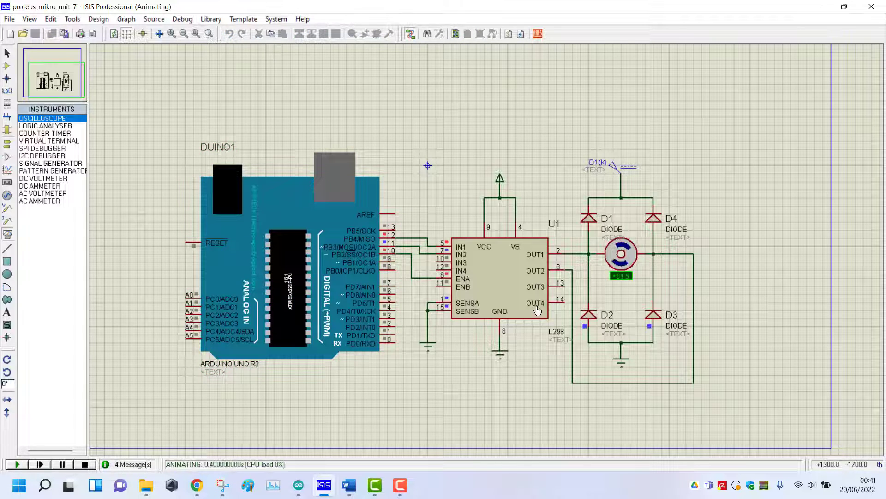
scroll(531, 309, up, 2)
scroll(498, 263, down, 2)
scroll(493, 258, up, 1)
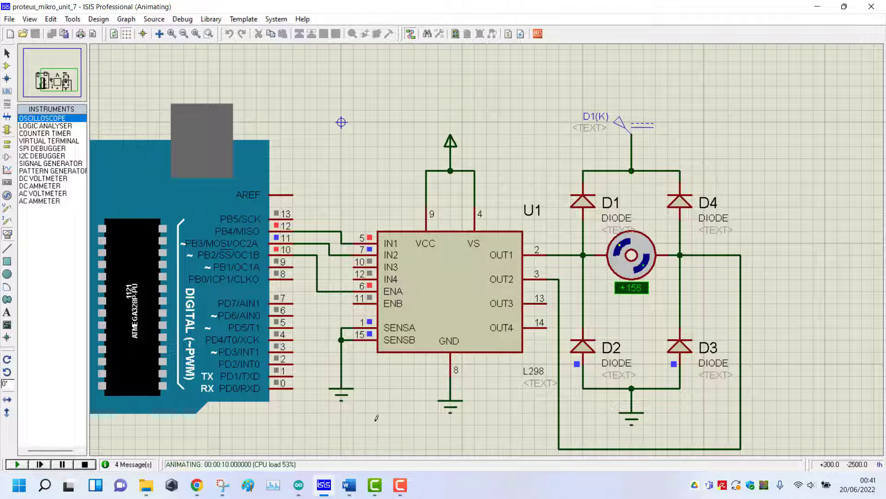
Switch to the Word document and read Tabel 7.2 and the report questions about the DC motor below it
click(323, 485)
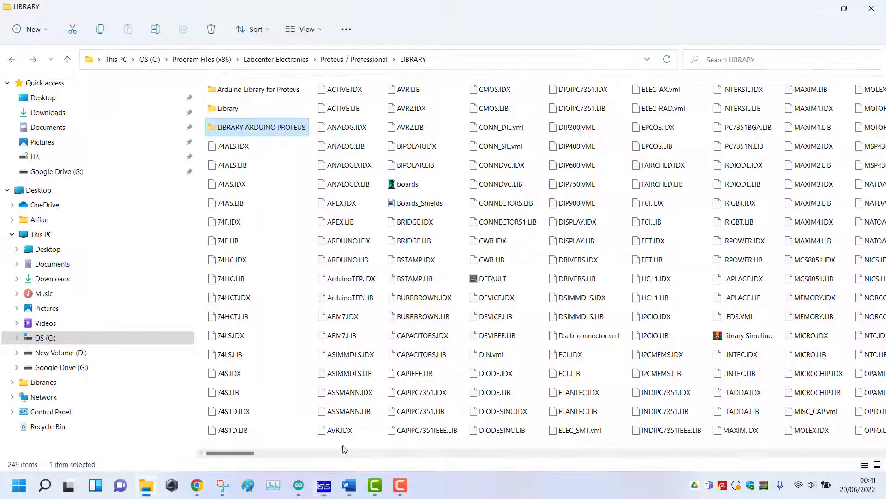
click(348, 485)
scroll(534, 338, down, 15)
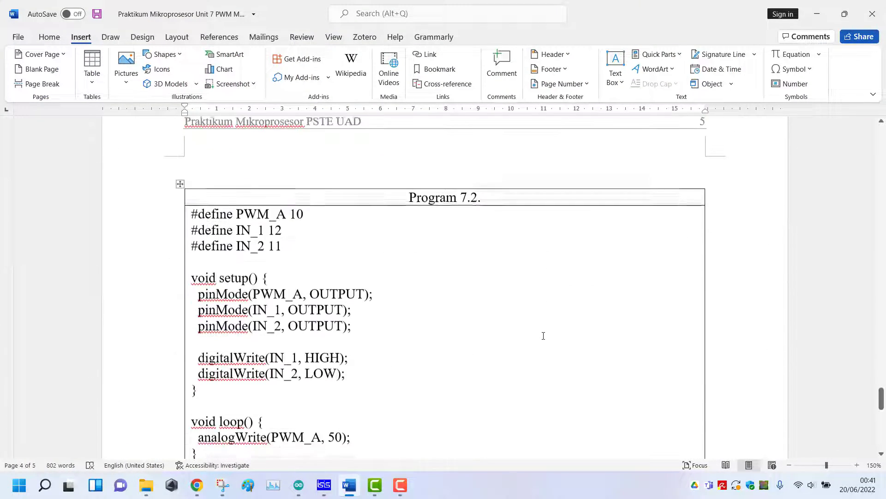
scroll(534, 338, up, 1)
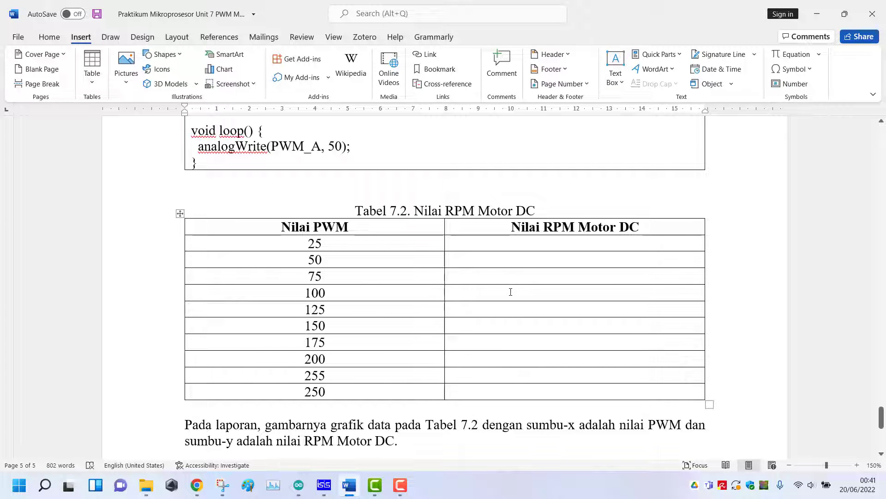
scroll(511, 292, down, 5)
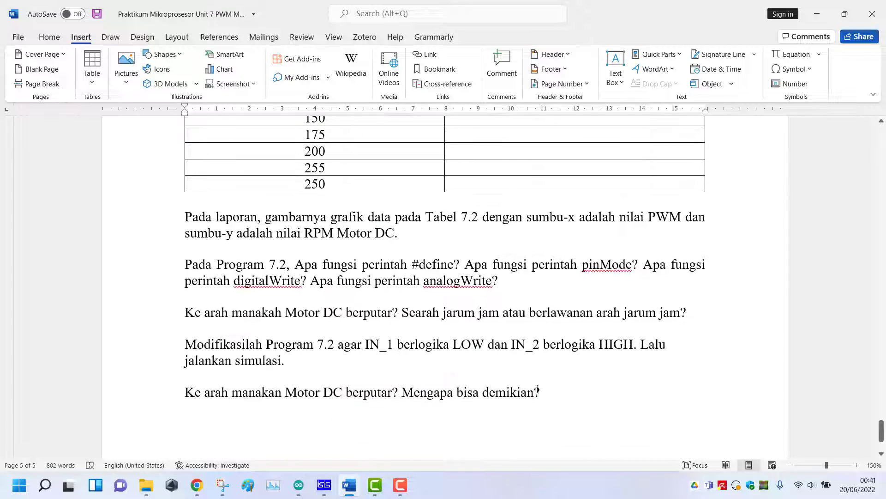
drag(575, 384, 185, 216)
scroll(581, 291, up, 2)
scroll(581, 291, up, 4)
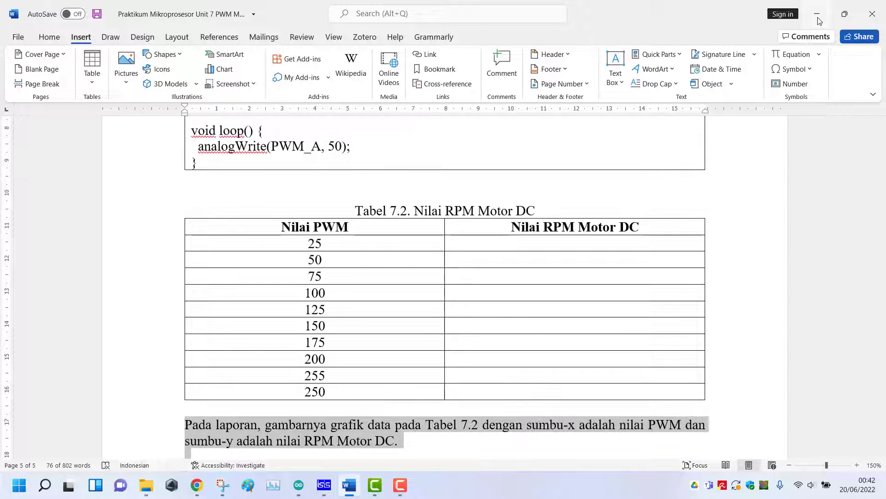
Return to Proteus, check the DC motor's speed readout, and stop the simulation
click(817, 14)
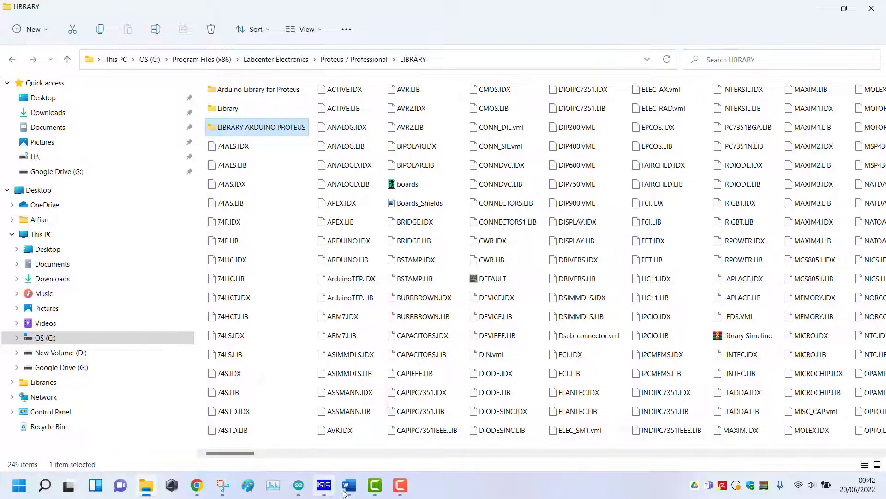
click(324, 483)
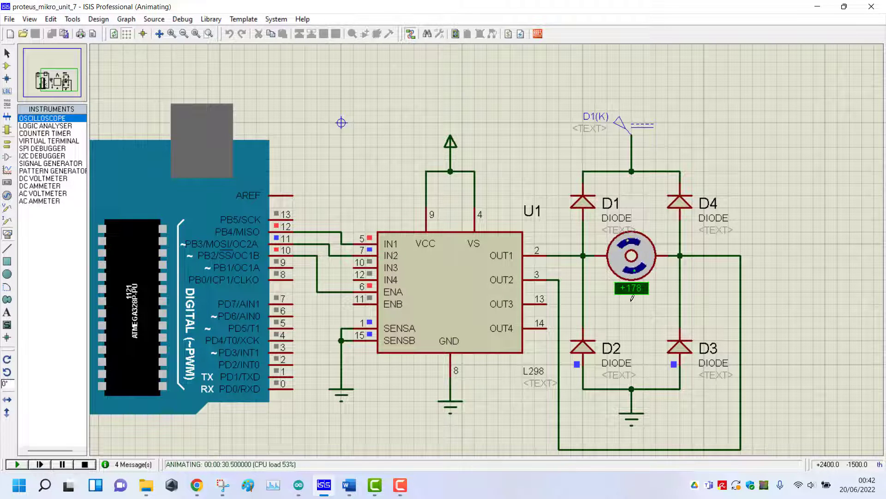
click(84, 464)
In the Word document, review the questions below Tabel 7.2 and the section 3.2 instructions with Gambar 7.3 and Program 7.2
click(350, 485)
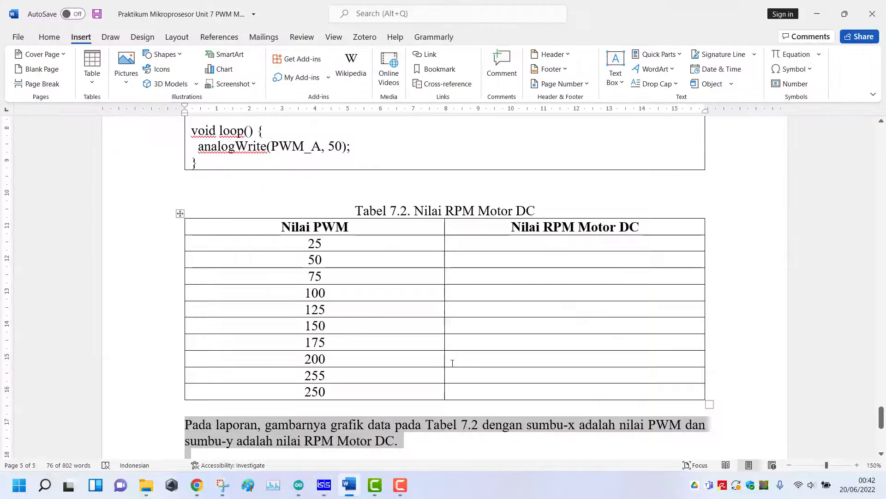
scroll(525, 387, down, 1)
click(525, 382)
scroll(508, 369, down, 3)
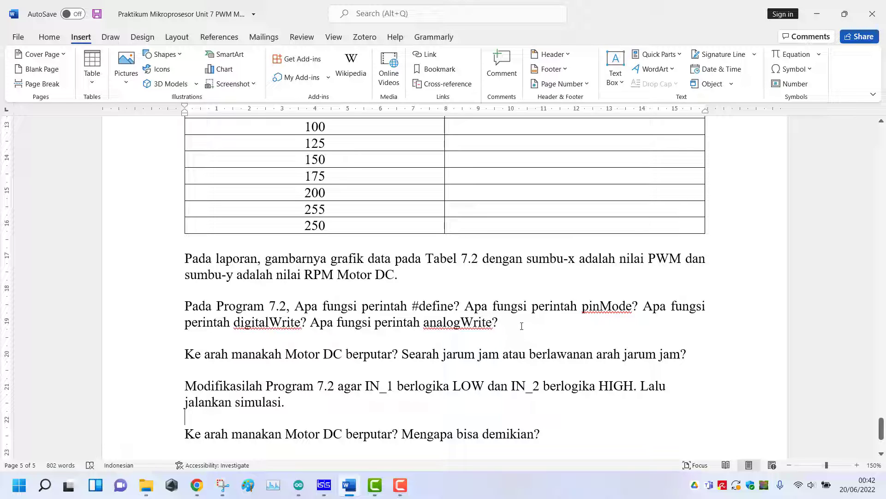
scroll(522, 326, up, 20)
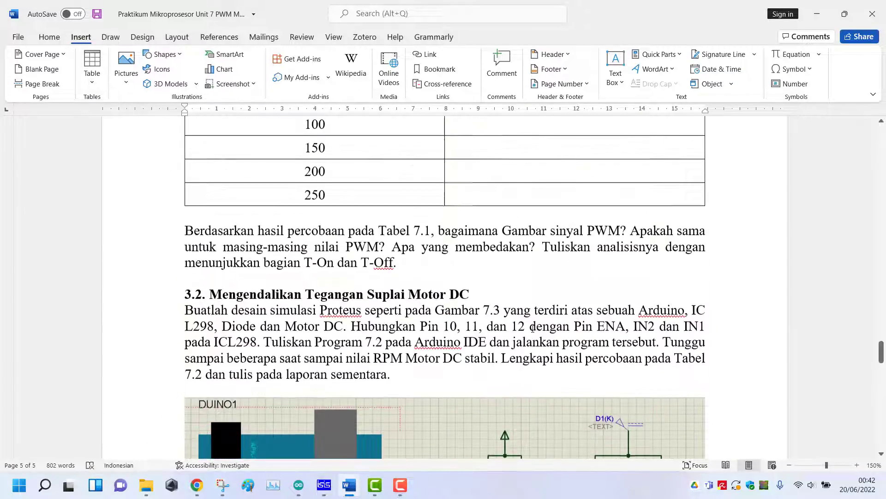
scroll(532, 329, up, 2)
scroll(536, 329, down, 15)
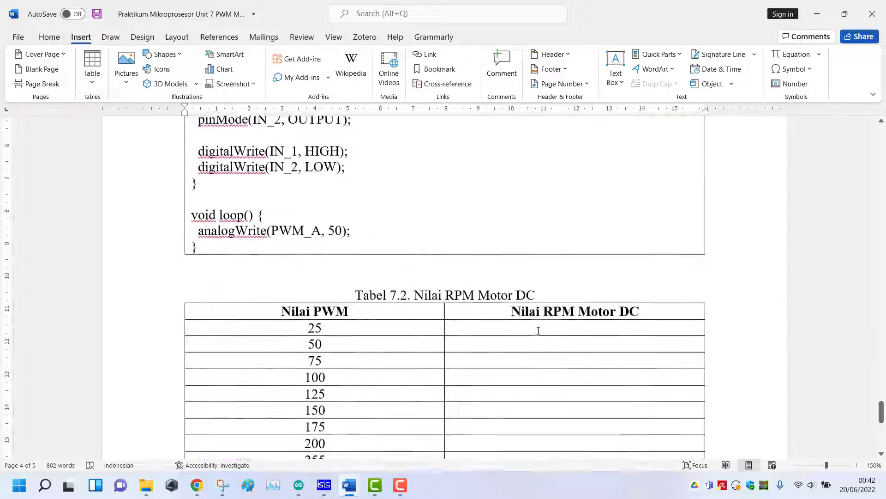
scroll(538, 331, down, 5)
scroll(539, 331, up, 15)
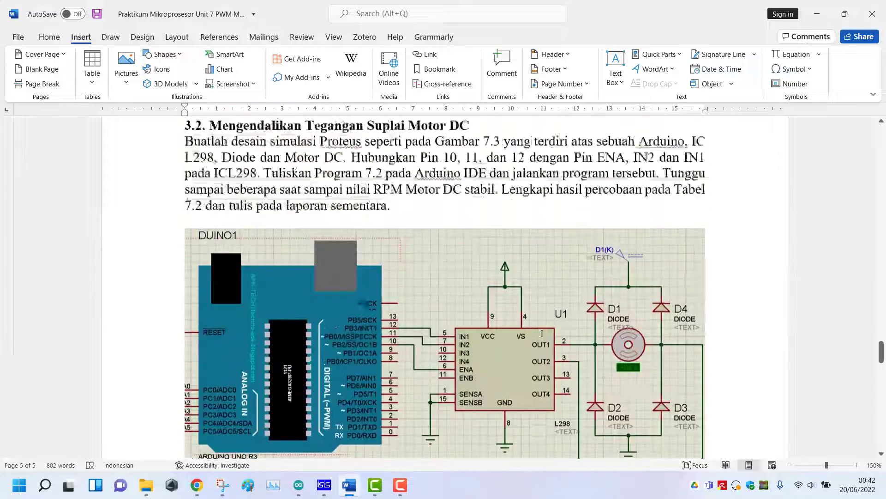
scroll(541, 333, up, 15)
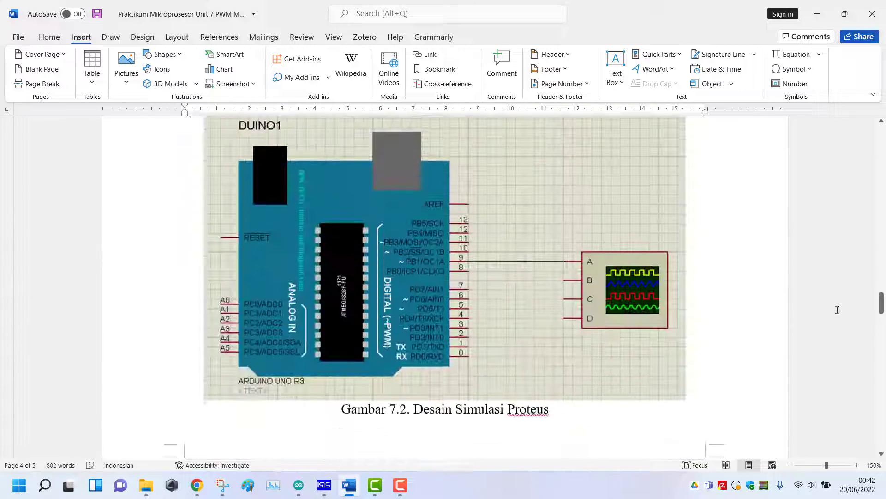
Review the document from its beginning, covering setup steps 1 to 3 and the Pulse Width Modulation introduction on page 2
drag(881, 308, 881, 143)
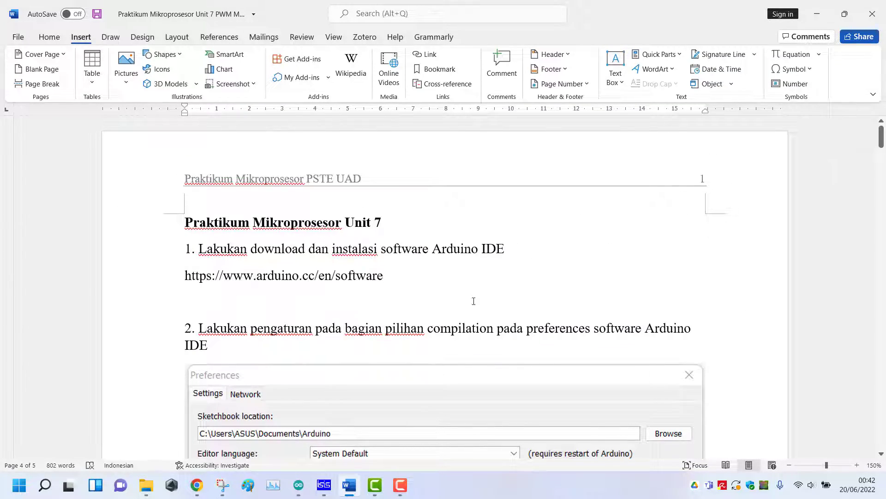
scroll(471, 297, down, 10)
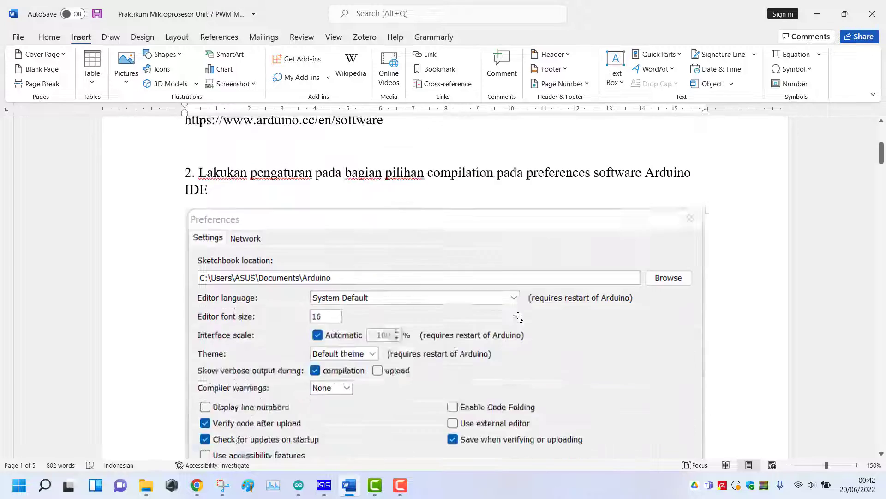
scroll(540, 319, up, 15)
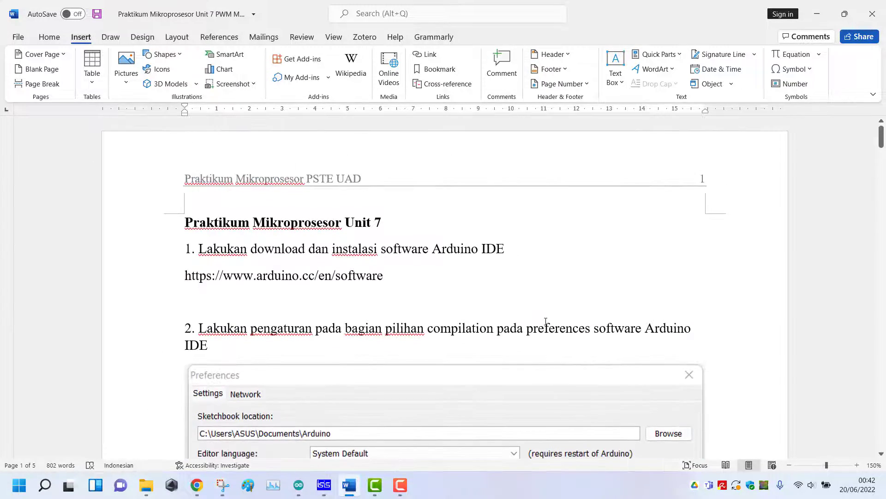
scroll(529, 325, down, 3)
scroll(529, 326, down, 4)
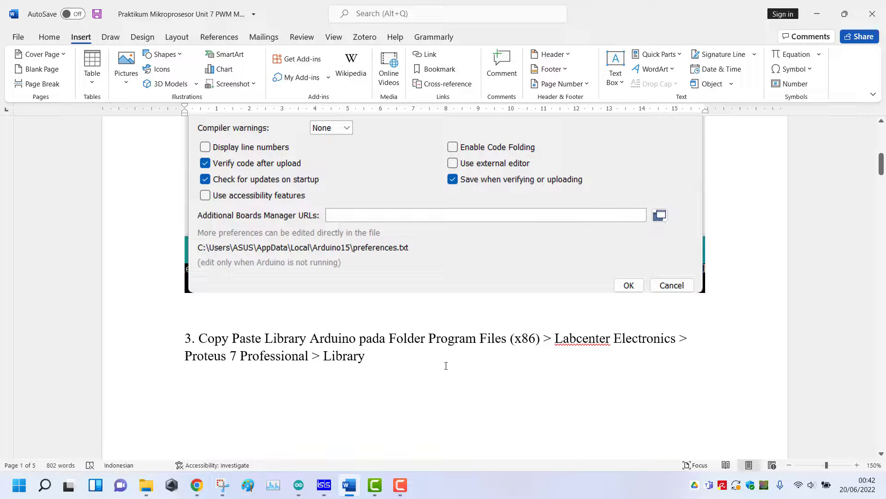
scroll(446, 365, down, 8)
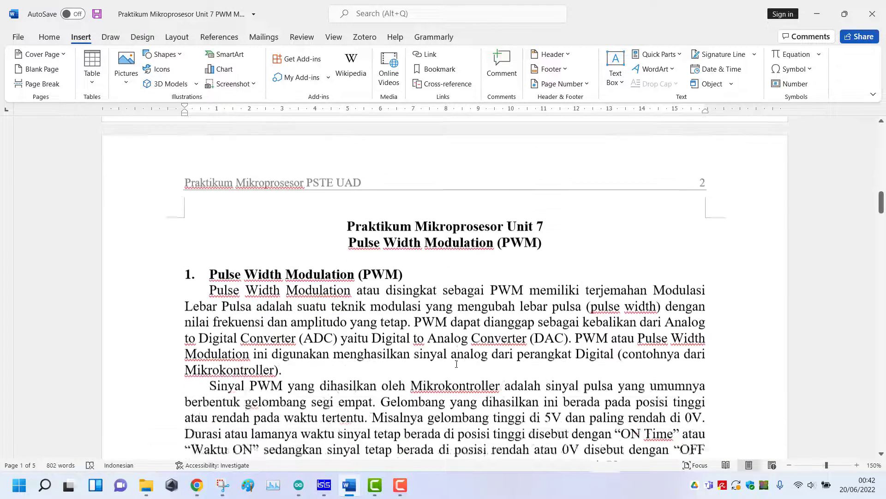